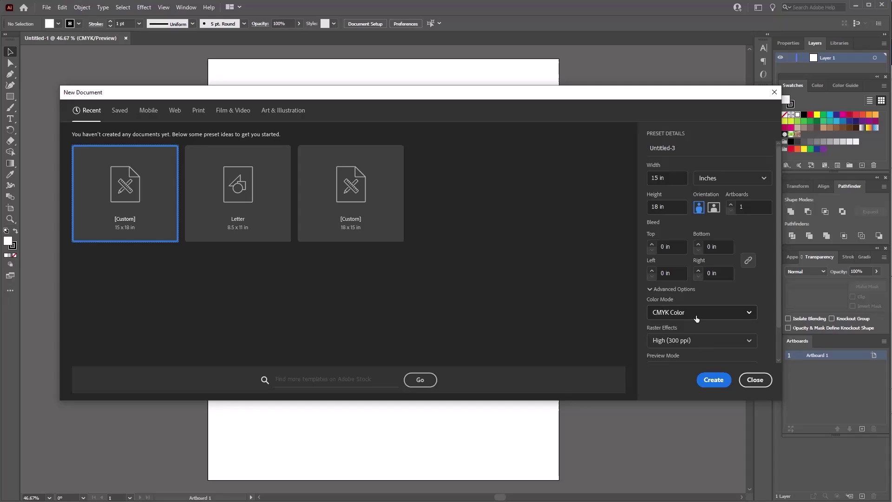
Create a new 15 x 18 in portrait document in CMYK Color with raster effects at High (300 ppi)
scroll(696, 315, "down", 1)
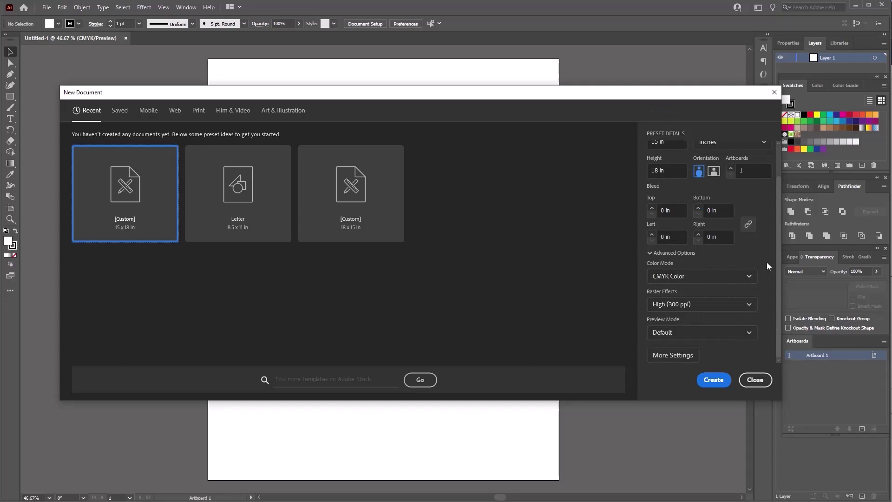
left_click(704, 276)
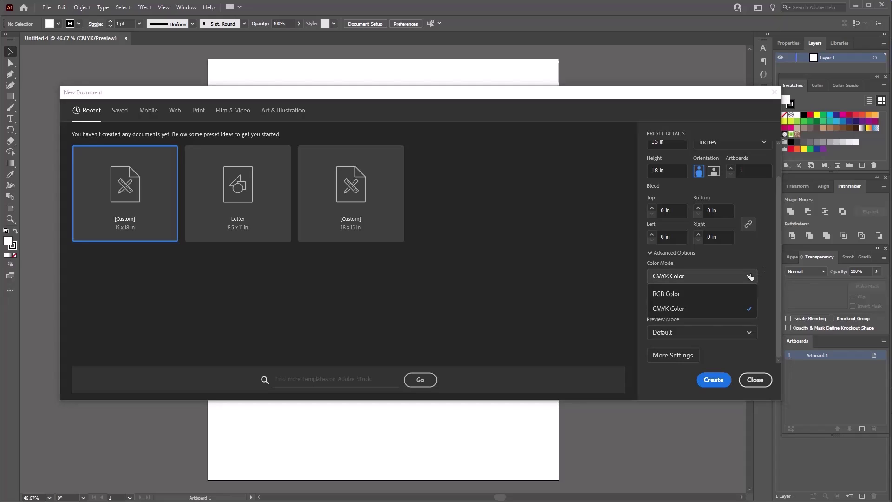
left_click(687, 309)
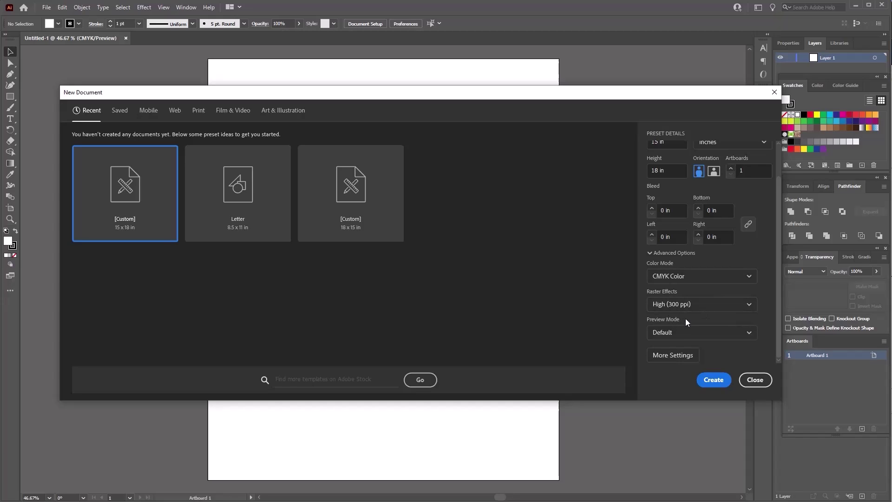
left_click(712, 380)
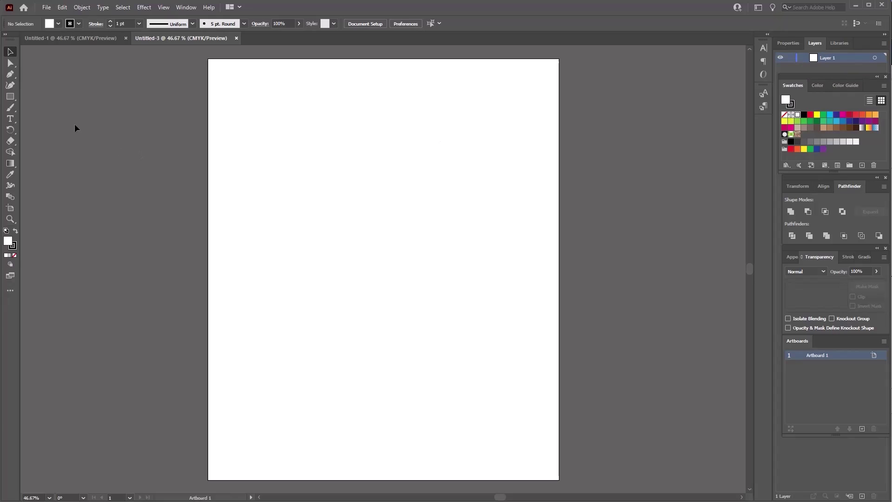
Draw a 15 x 18 in rectangle covering the whole artboard and fill it with medium gray
left_click(12, 98)
left_click_drag(207, 57, 558, 480)
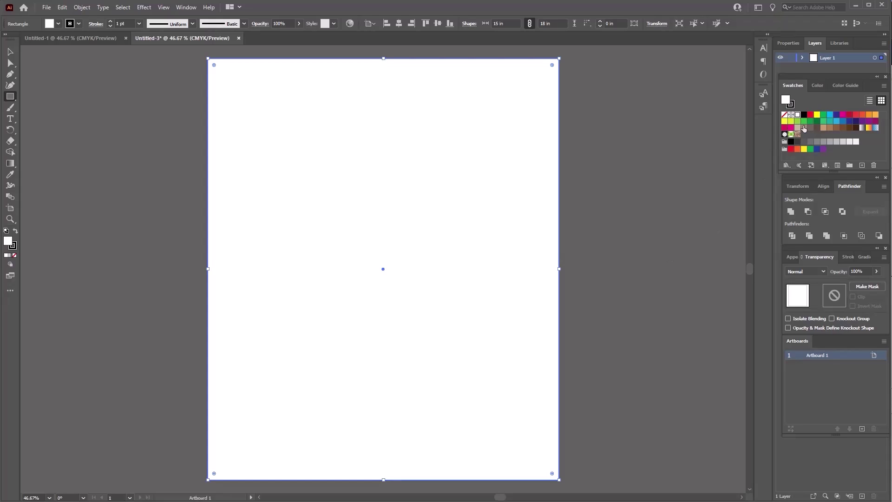
left_click(824, 141)
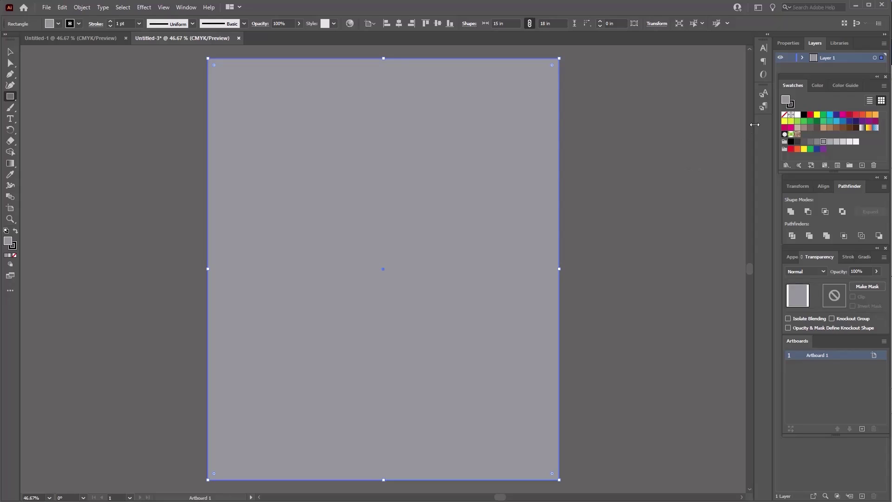
Lock the background layer and add the text SIDE on a new layer, near the artboard's upper-left corner
left_click(791, 58)
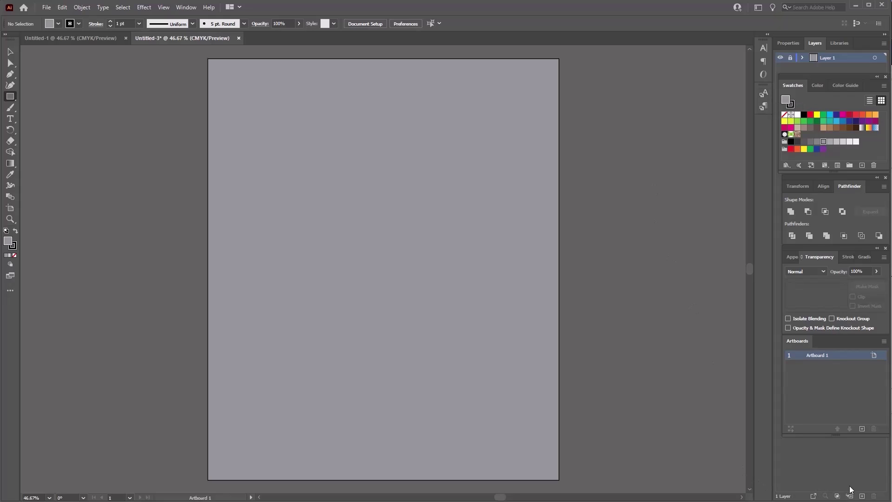
left_click(862, 496)
left_click(11, 119)
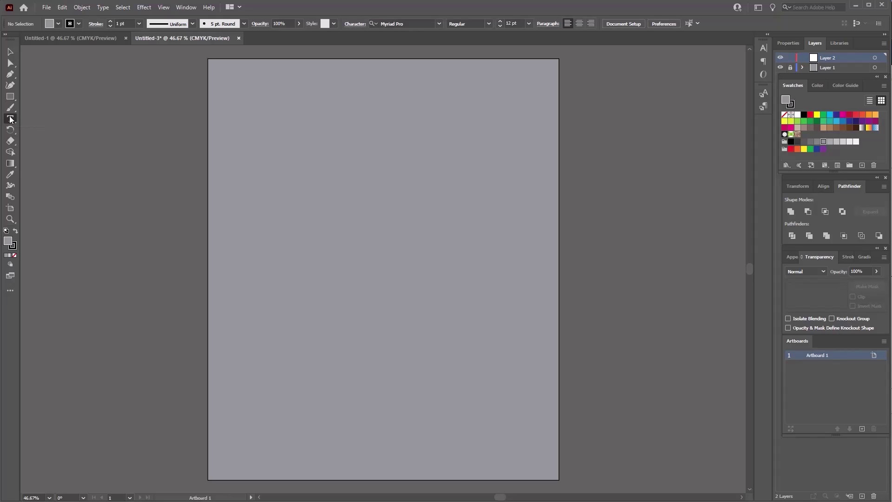
left_click(244, 93)
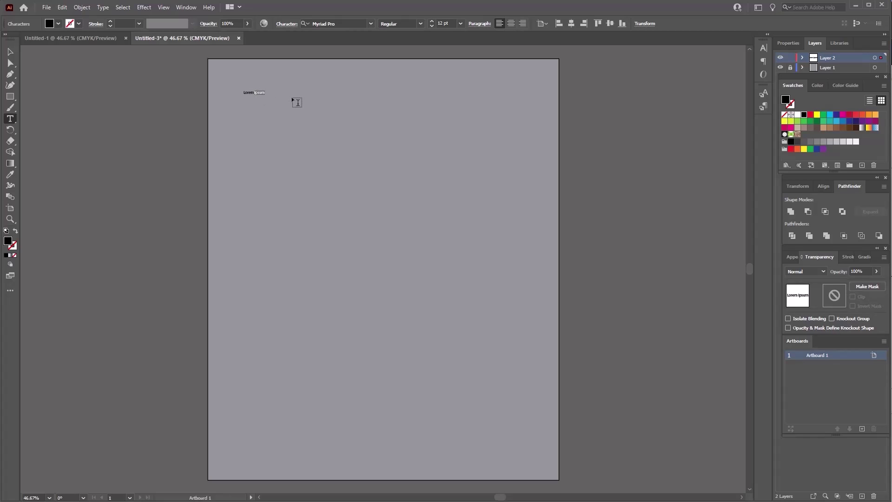
left_click(277, 111, "ctrl")
triple_click(261, 91)
type("SIDE")
left_click(11, 52)
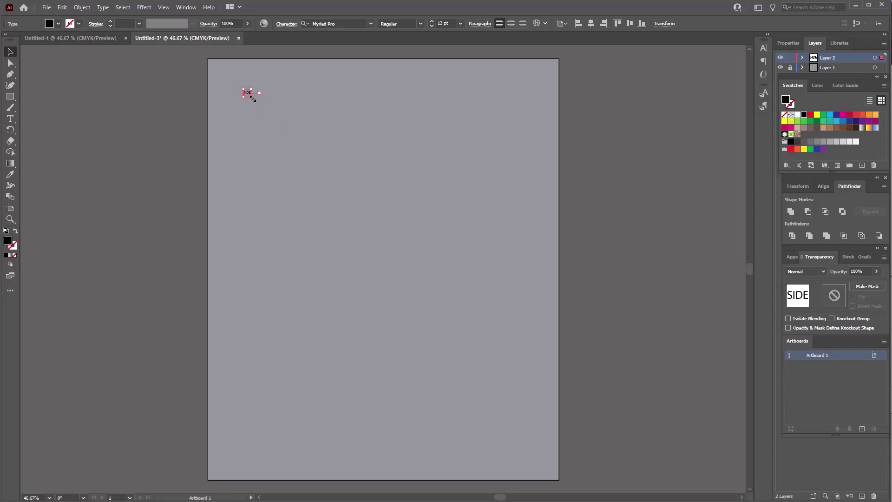
left_click_drag(252, 98, 461, 234)
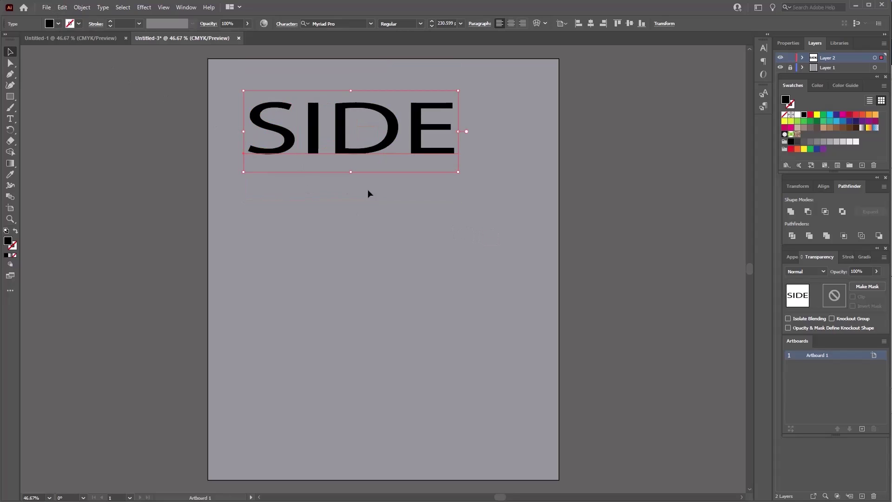
left_click(60, 10)
left_click(68, 19)
Scale the SIDE text proportionally to about 228 pt and move it to the upper middle of the artboard
left_click_drag(252, 96, 412, 231)
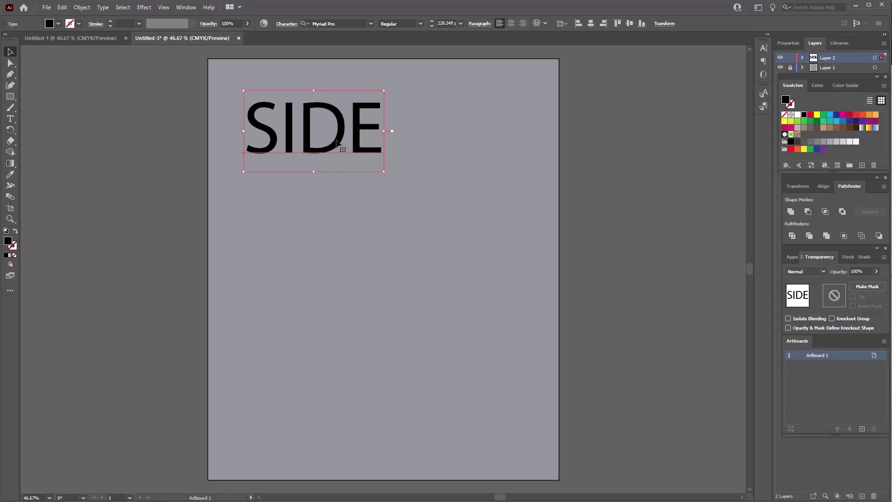
left_click_drag(341, 143, 404, 145)
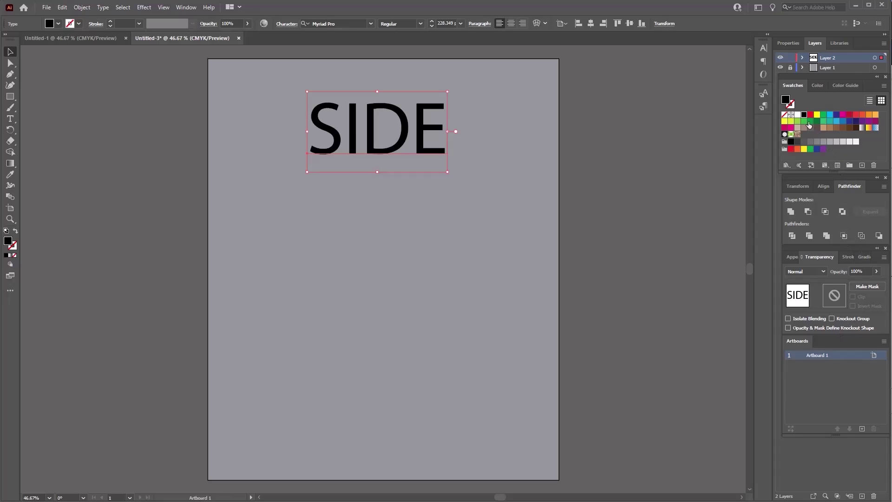
Try red, orange and light blue fills on the SIDE text, and settle on white
left_click(856, 115)
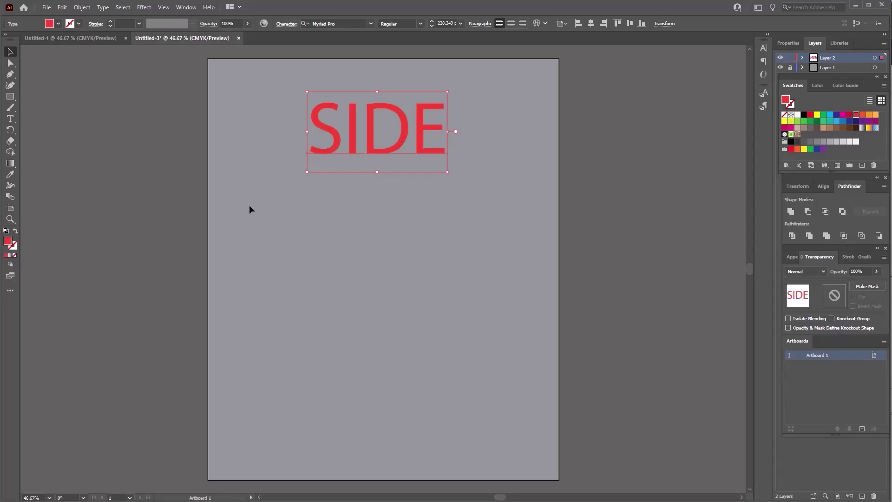
left_click(862, 115)
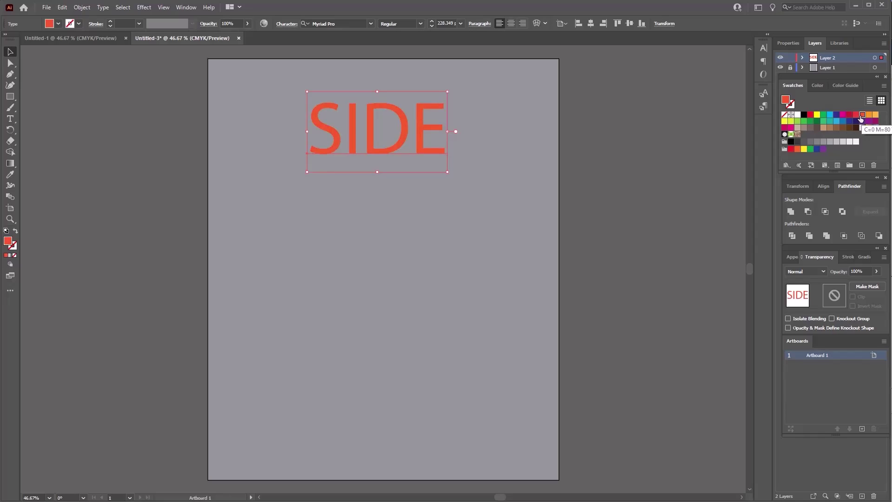
left_click(830, 115)
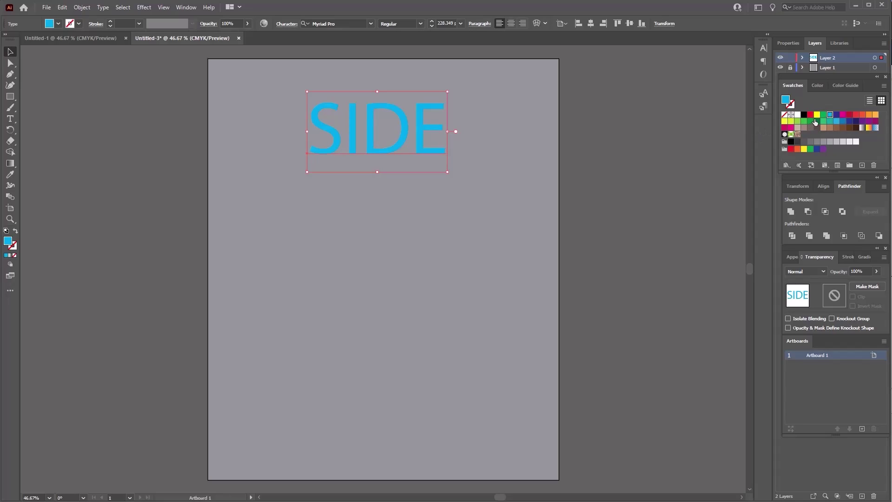
left_click(798, 116)
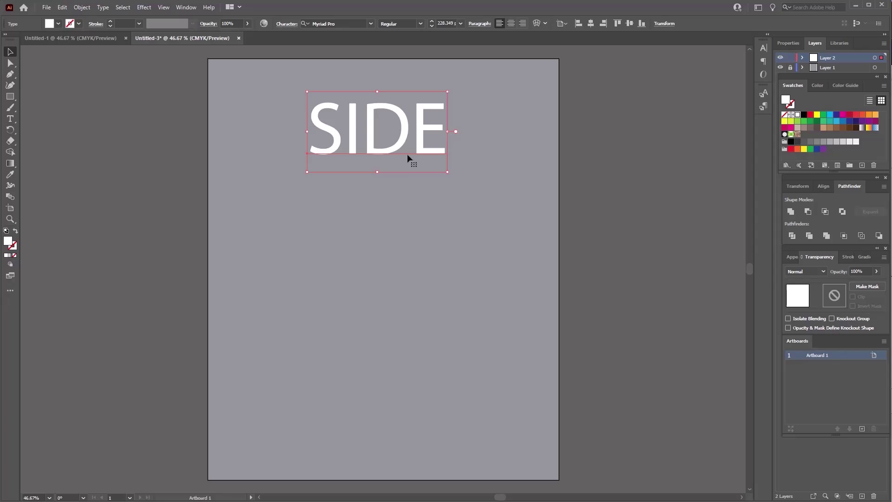
Enlarge the SIDE text to about 308 pt and position it roughly centered against the artboard's top edge
left_click_drag(446, 173, 496, 244)
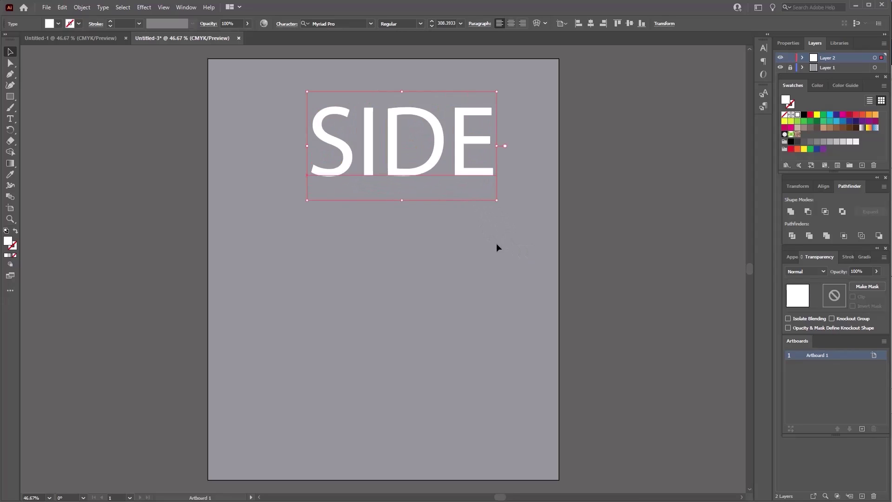
left_click_drag(438, 155, 410, 156)
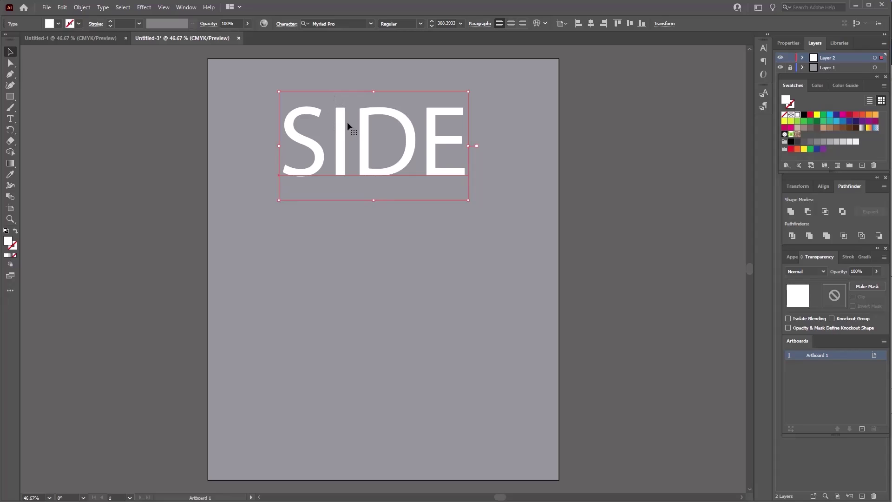
left_click_drag(341, 126, 346, 96)
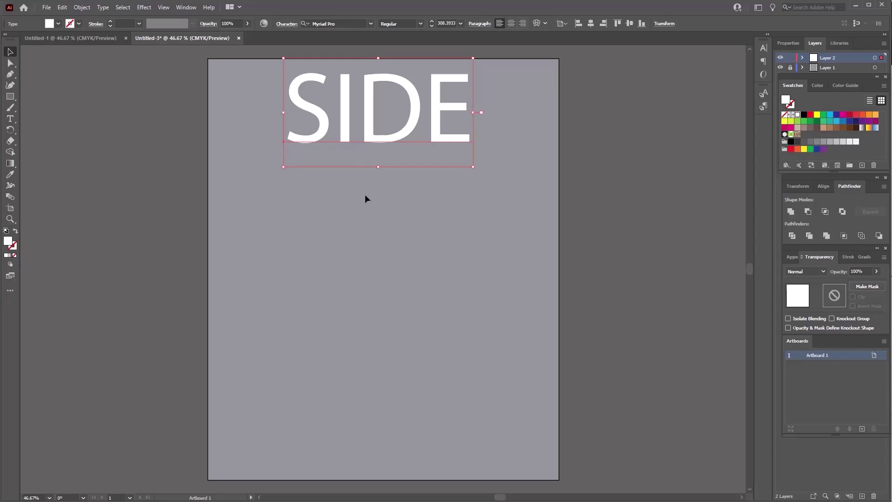
Duplicate the SIDE text and change the copy's wording to HUSTLER
key("ctrl+shift+b")
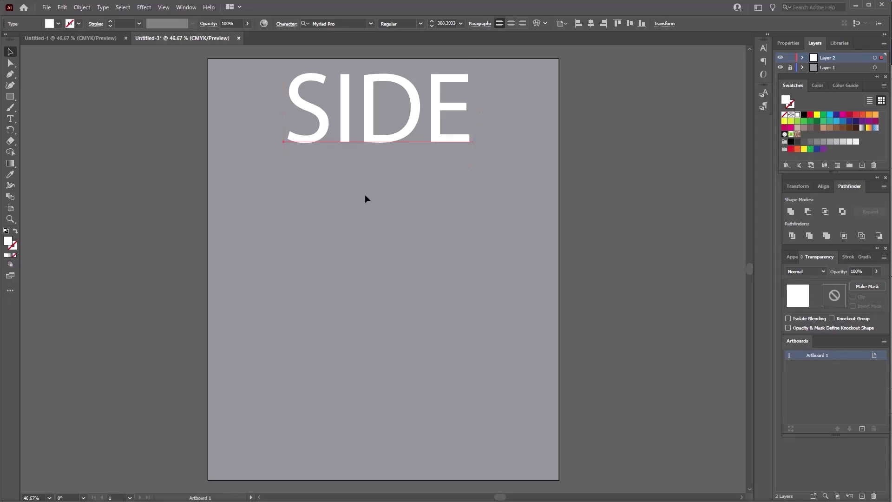
key("ctrl+shift+b")
key("ctrl+shift+b")
key("ctrl+v")
key("ctrl+shift+b")
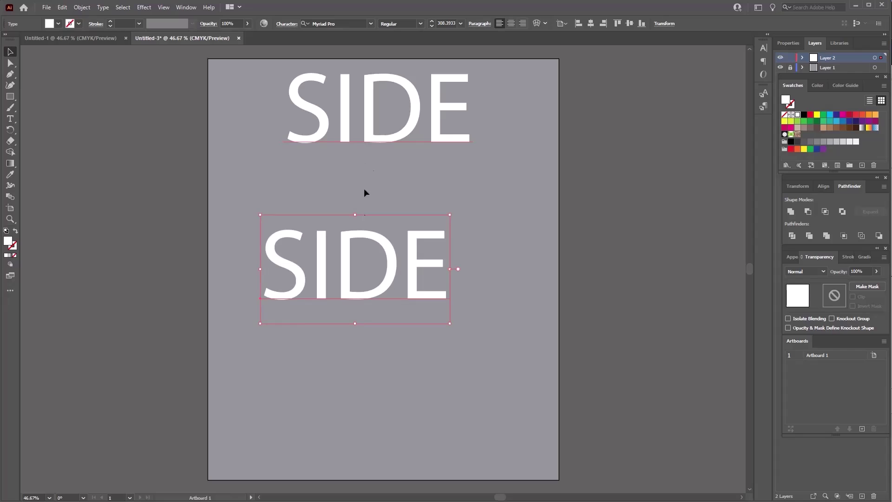
double_click(369, 238)
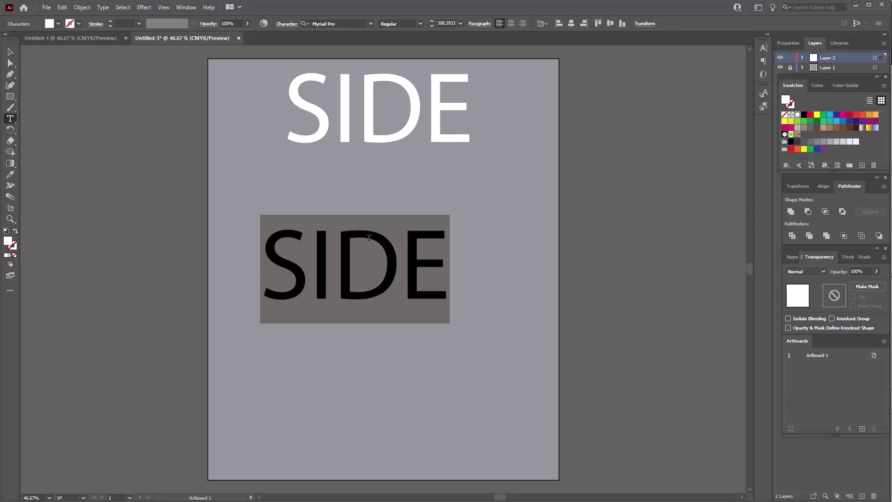
type("HUSTLER")
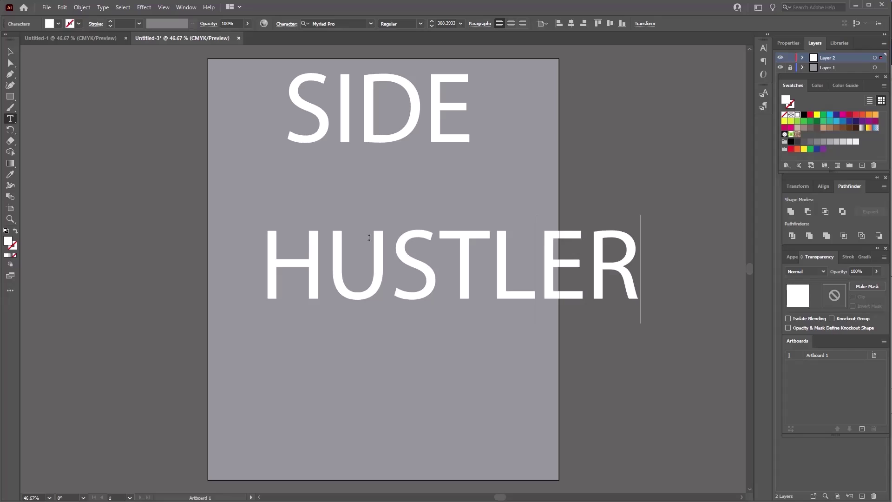
left_click(11, 58)
left_click(10, 53)
Place HUSTLER directly beneath SIDE, scaled down to about 245 pt and centered within the artboard's width
left_click_drag(314, 272, 253, 222)
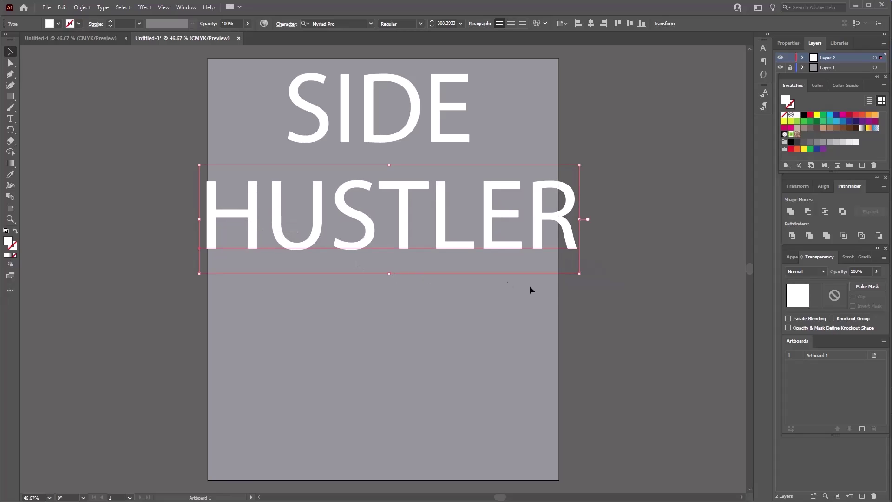
left_click_drag(580, 274, 552, 249)
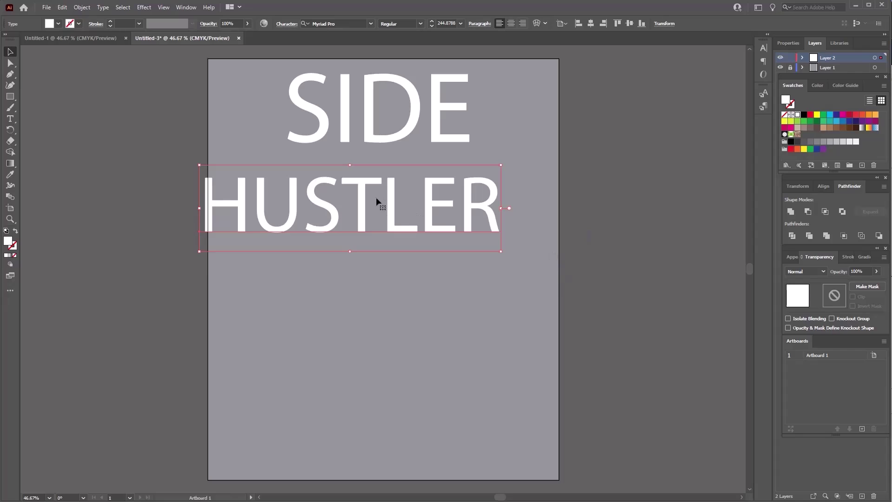
left_click_drag(365, 200, 396, 198)
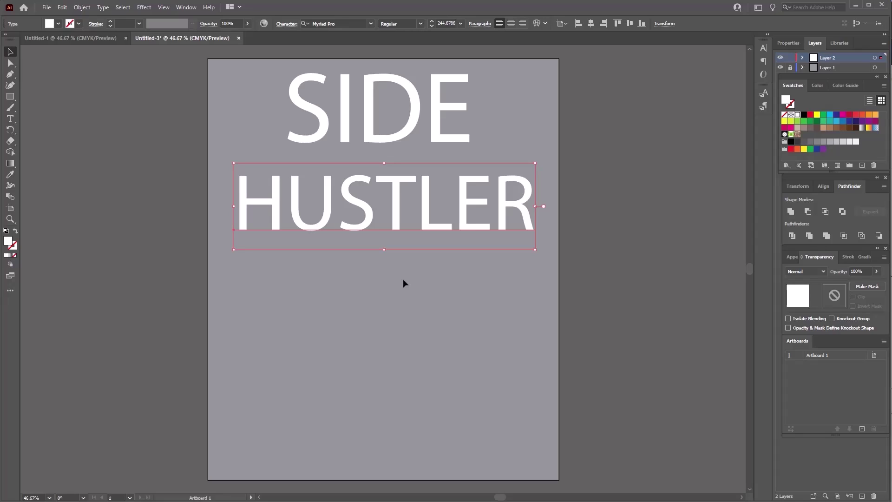
Set the SIDE text in Antique Olive Nord D and move it back to the center of the artboard's width
left_click(415, 115)
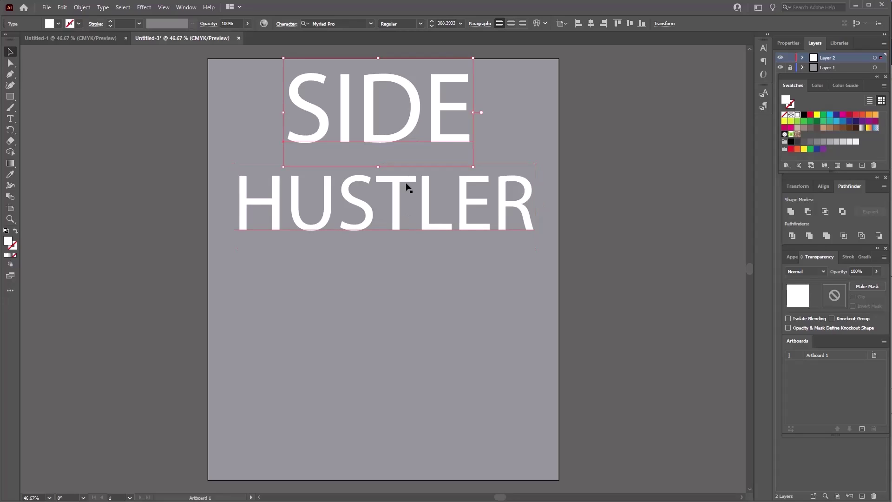
left_click(370, 23)
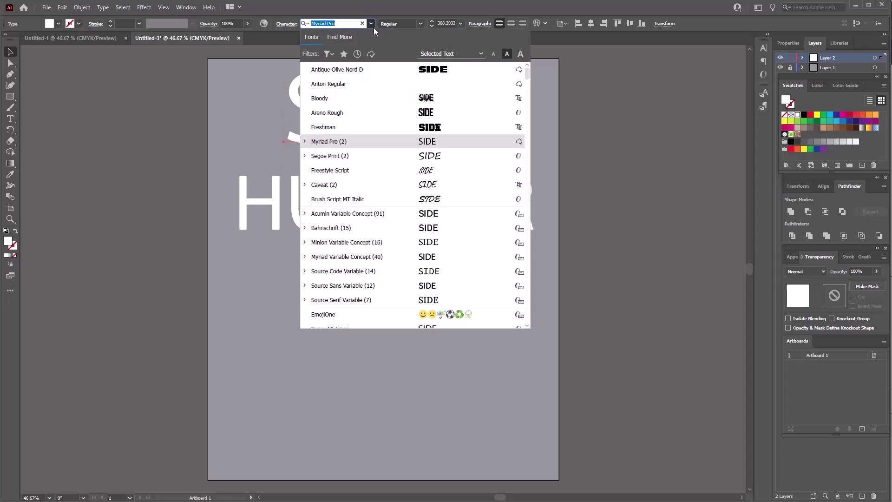
left_click(332, 69)
left_click_drag(337, 126, 279, 129)
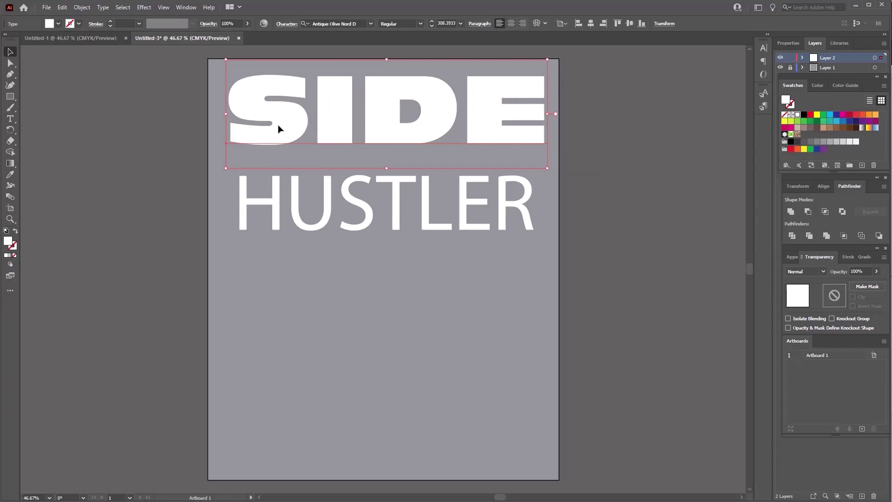
Change the HUSTLER text's font to Antique Olive Nord D
left_click(293, 199)
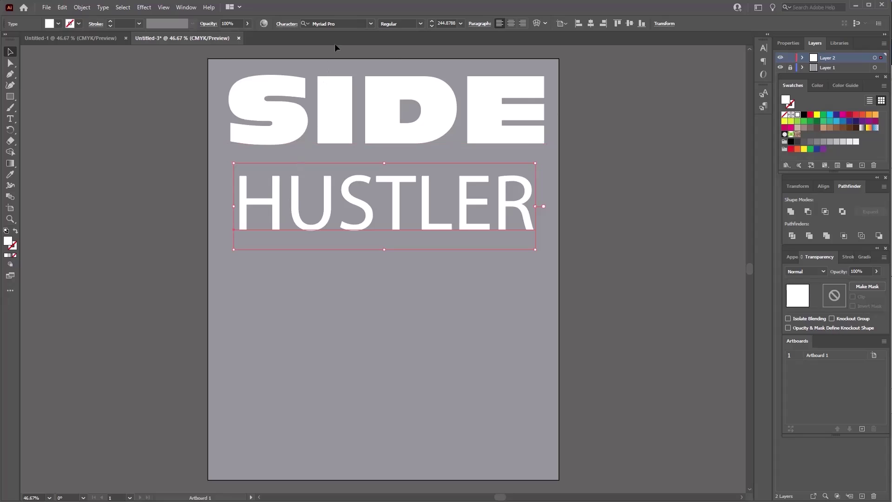
left_click(371, 24)
left_click(336, 69)
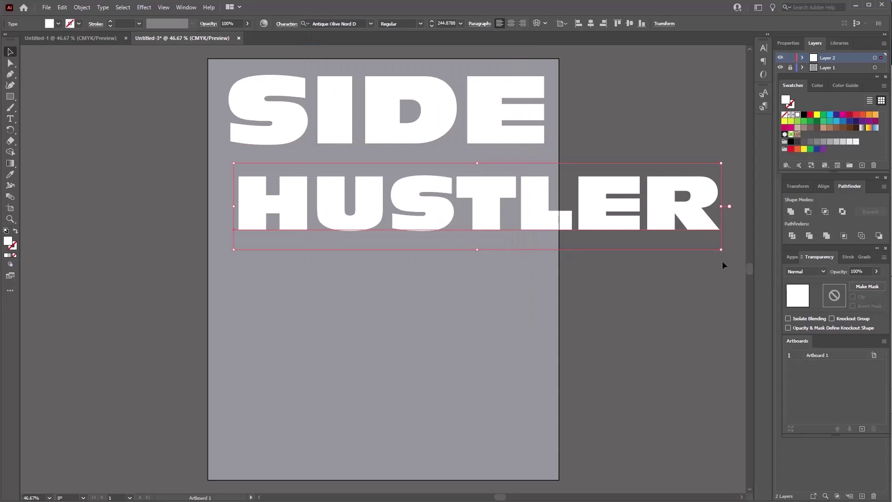
Scale HUSTLER down to about 156 pt and adjust its edges to match the width of SIDE above
mouse_move(721, 253)
left_mouse_down()
mouse_move(737, 257)
mouse_move(533, 218)
mouse_move(546, 228)
mouse_move(520, 214)
mouse_move(546, 226)
left_mouse_up()
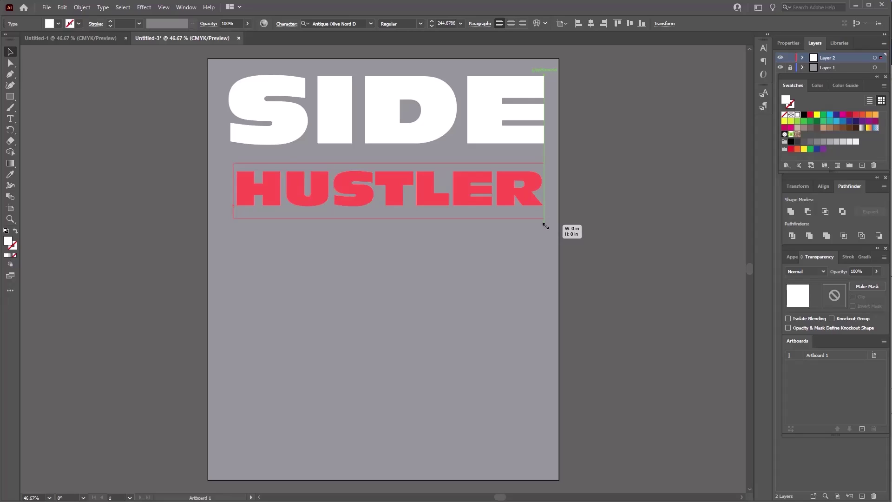
left_click_drag(546, 226, 545, 225)
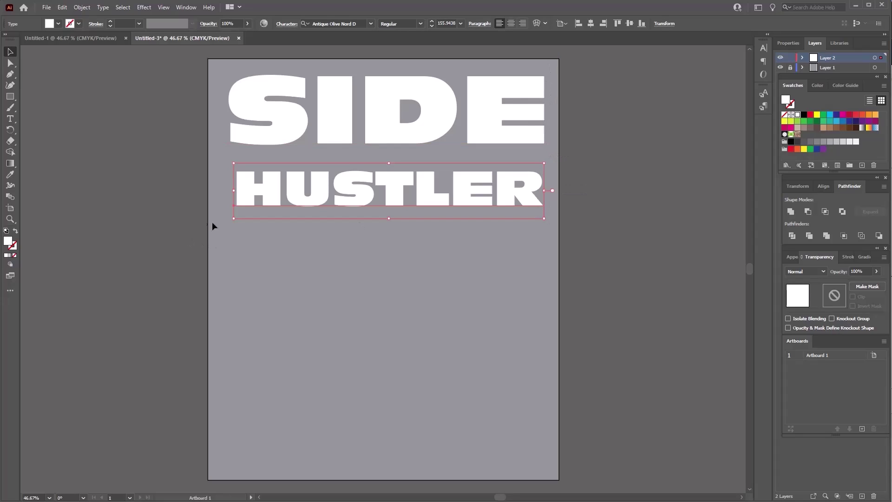
mouse_move(233, 218)
left_mouse_down()
mouse_move(207, 222)
mouse_move(228, 219)
left_mouse_up()
left_click_drag(227, 163, 229, 162)
left_click(258, 285)
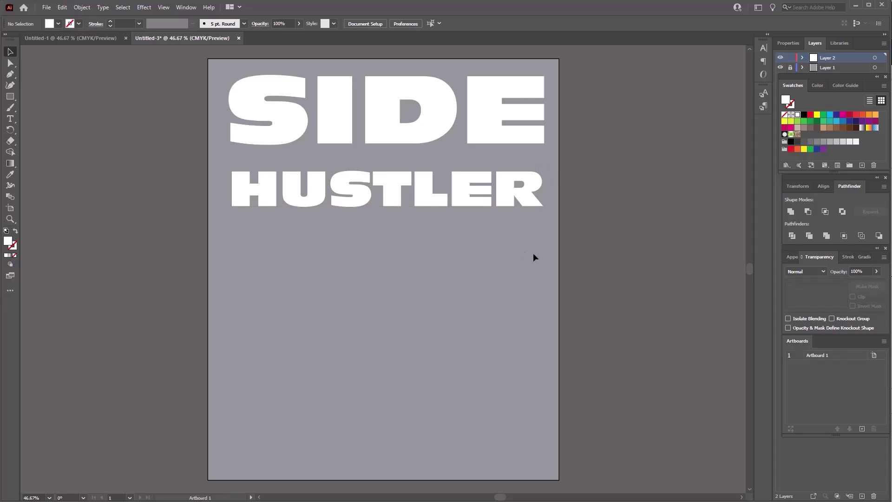
Fill the SIDE text with cyan blue and scale it down to about 264 pt
left_click(484, 113)
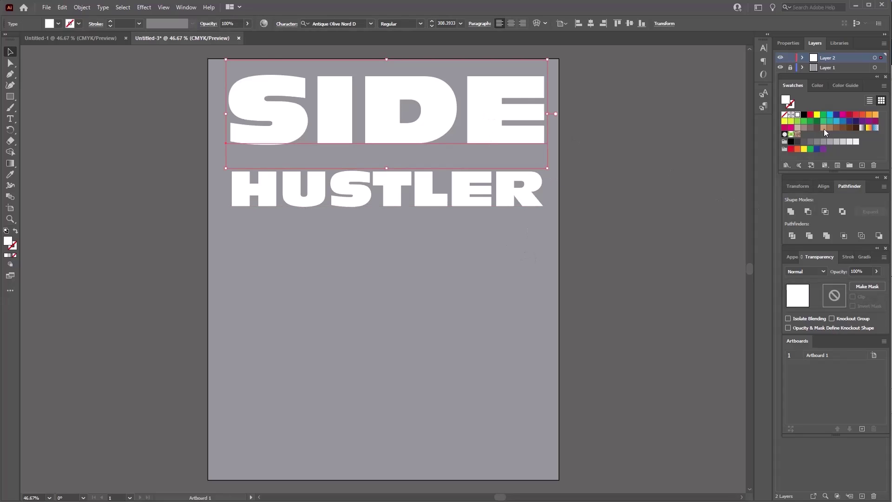
left_click(830, 114)
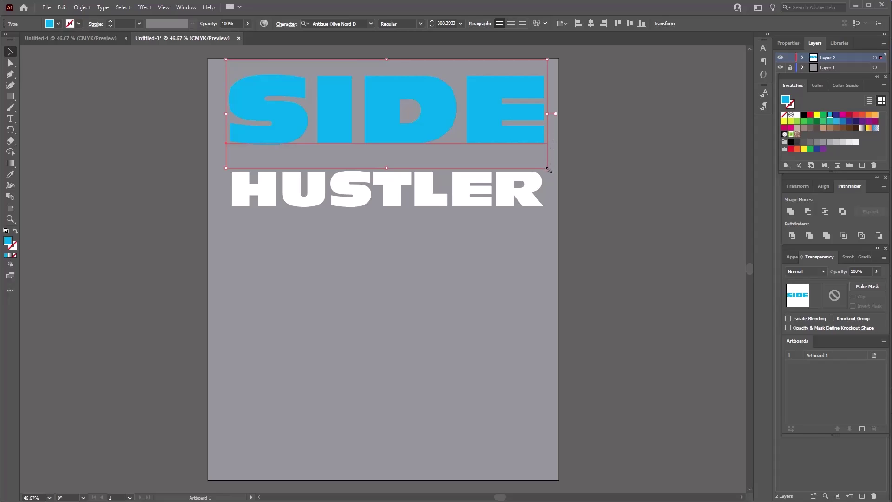
left_click_drag(549, 170, 507, 152)
Scale HUSTLER down to about 136 pt to match SIDE's width and move it up close beneath SIDE
left_click(505, 189)
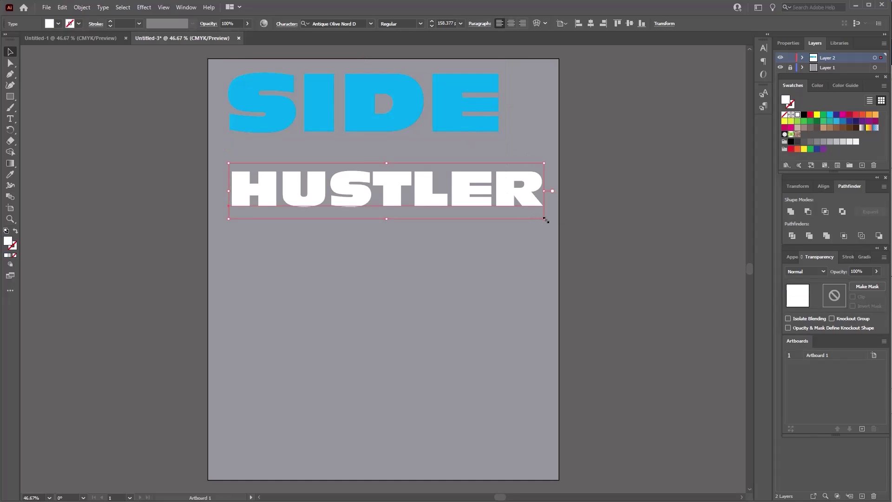
left_click_drag(542, 217, 516, 212)
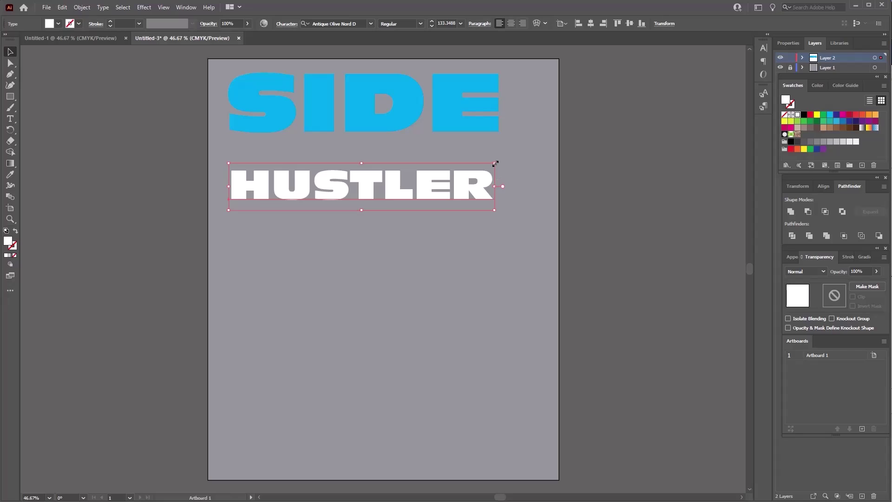
left_click_drag(495, 163, 500, 161)
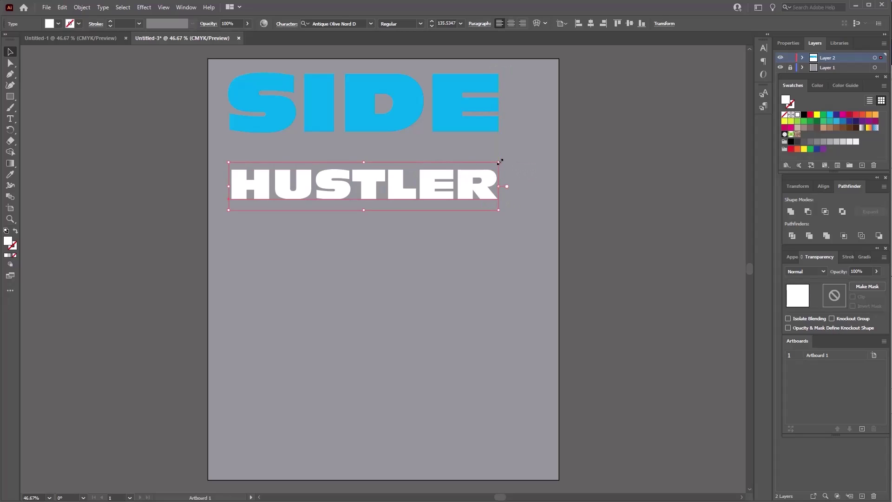
left_click(484, 266)
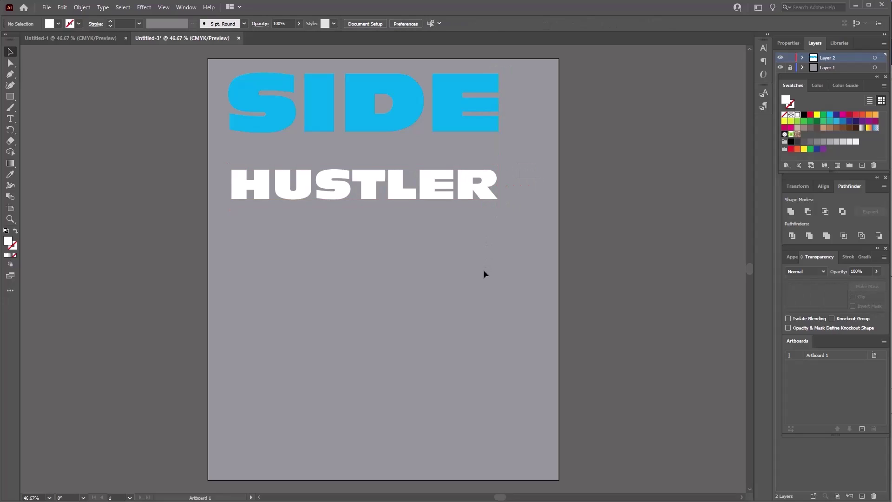
left_click_drag(374, 185, 374, 160)
left_click(378, 213)
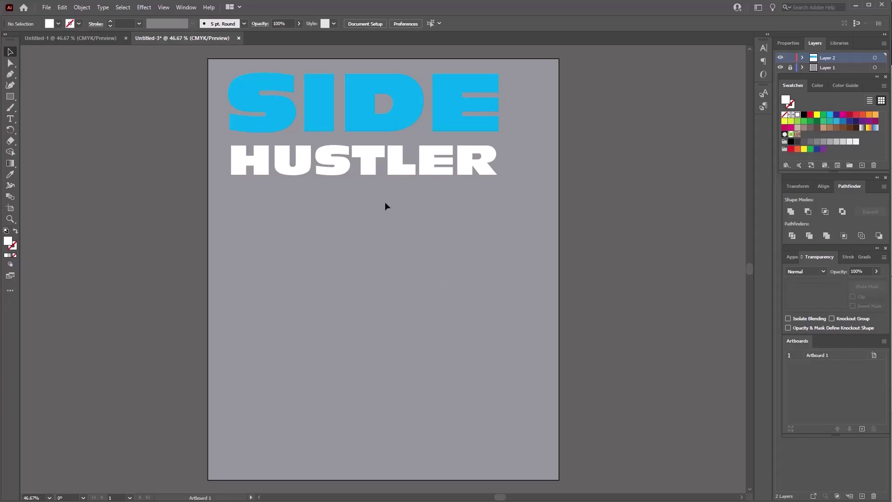
left_click(389, 111)
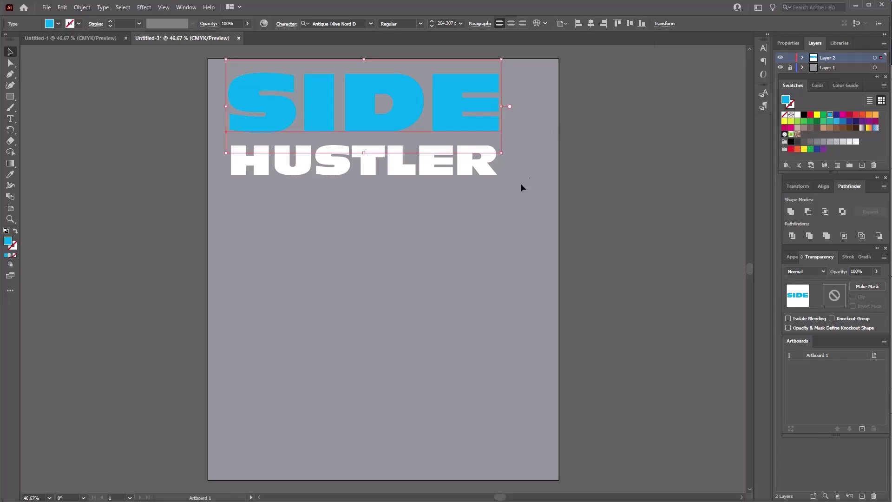
left_click(464, 174)
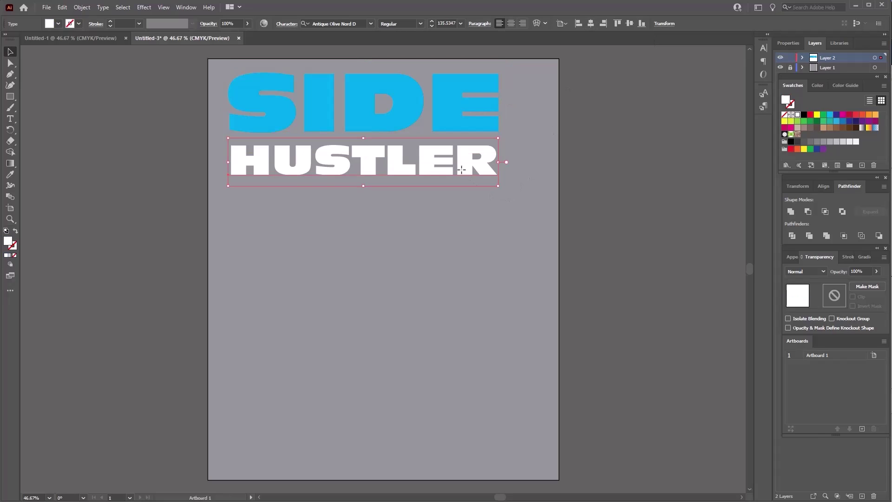
left_click(461, 195)
left_click(327, 122)
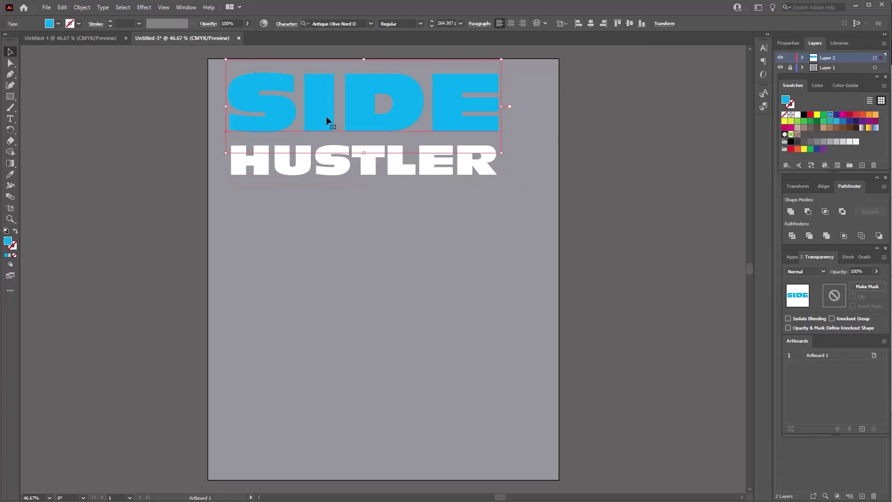
left_click(322, 151)
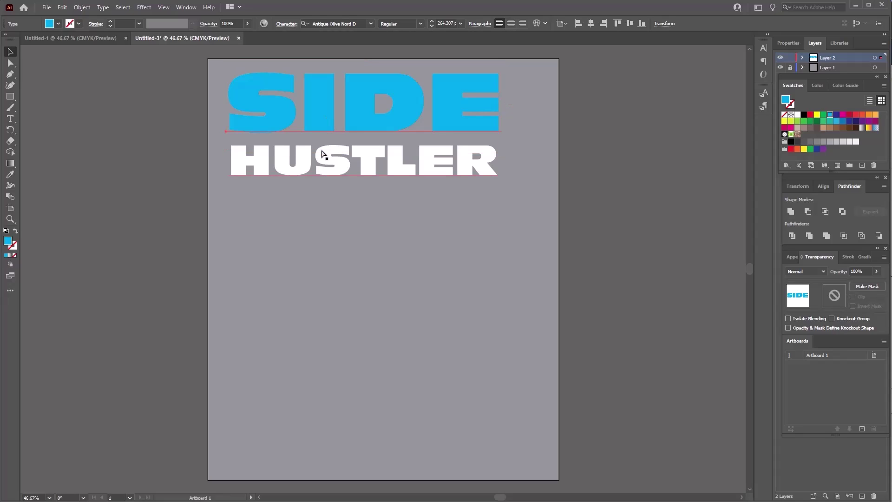
left_click(329, 122)
left_click(328, 160)
left_click(537, 291)
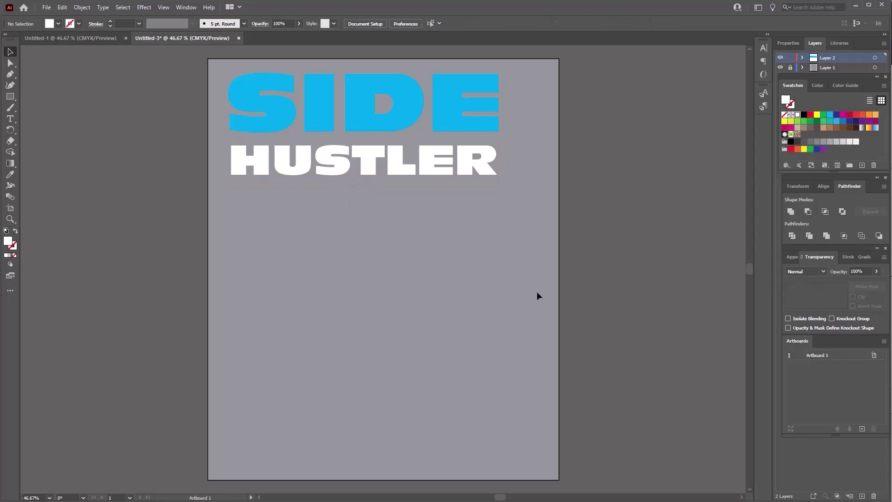
Group the SIDE and HUSTLER texts into one object
key("ctrl+a")
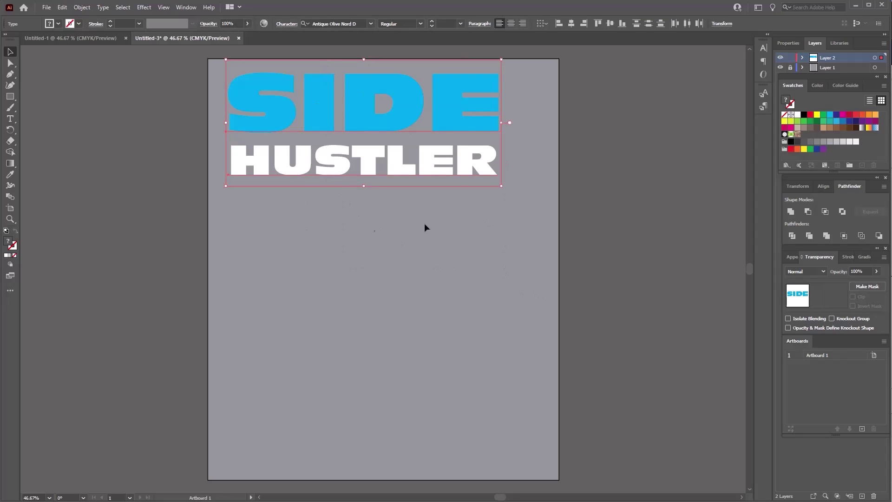
left_click(467, 243)
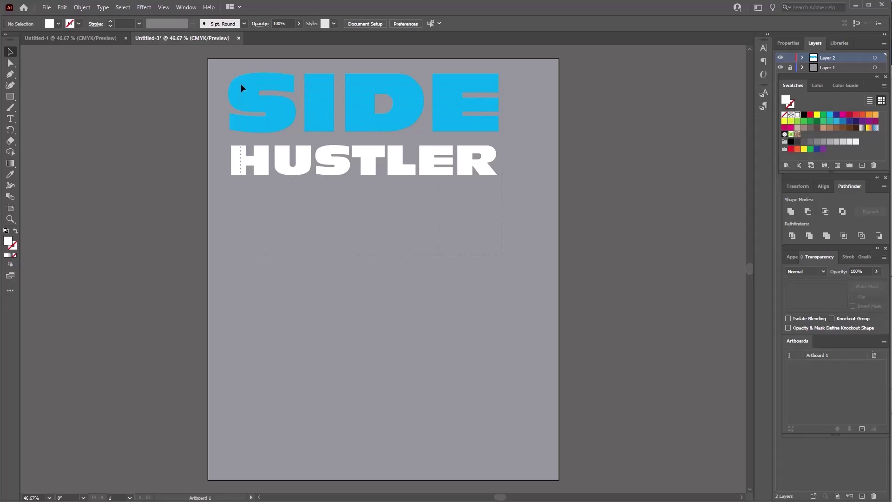
key("ctrl+a")
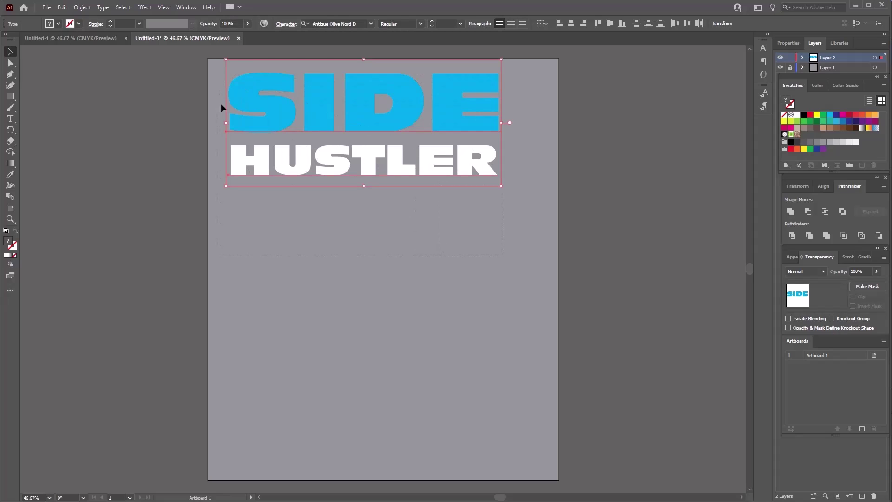
left_click(82, 7)
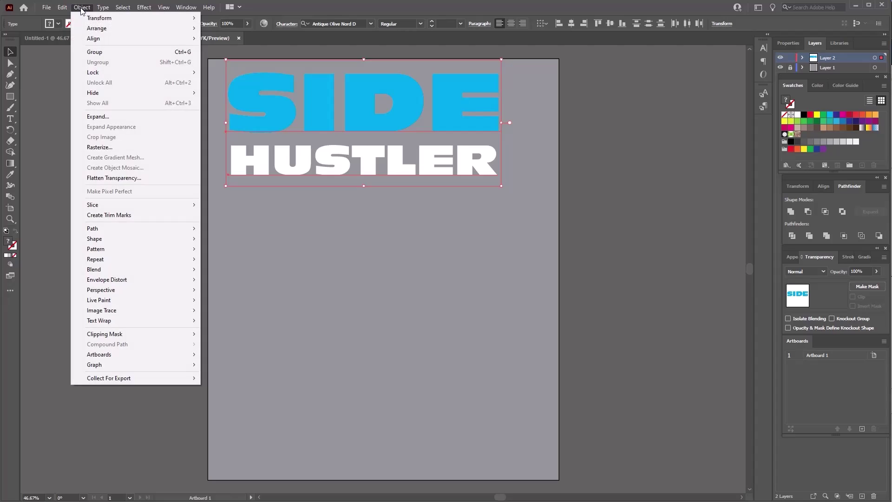
left_click(93, 52)
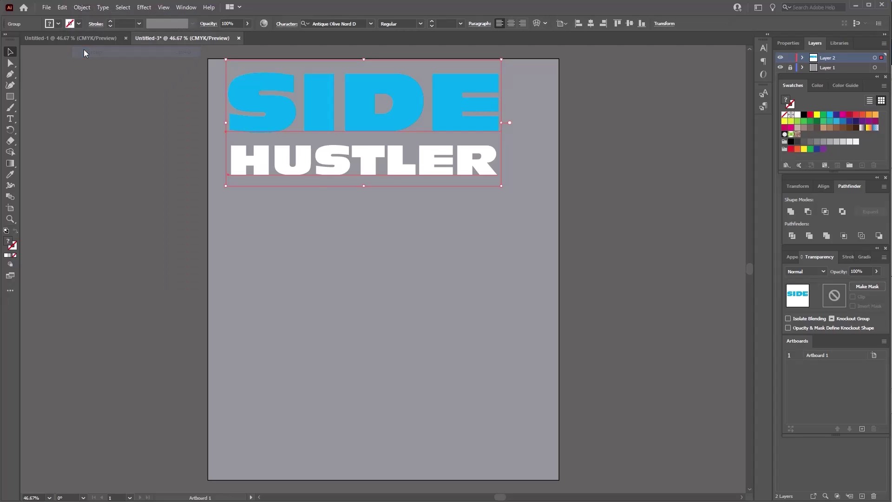
Center the grouped SIDE HUSTLER text horizontally on the artboard and move it slightly down from the top edge
left_click(420, 256)
left_click(404, 110)
left_click(591, 24)
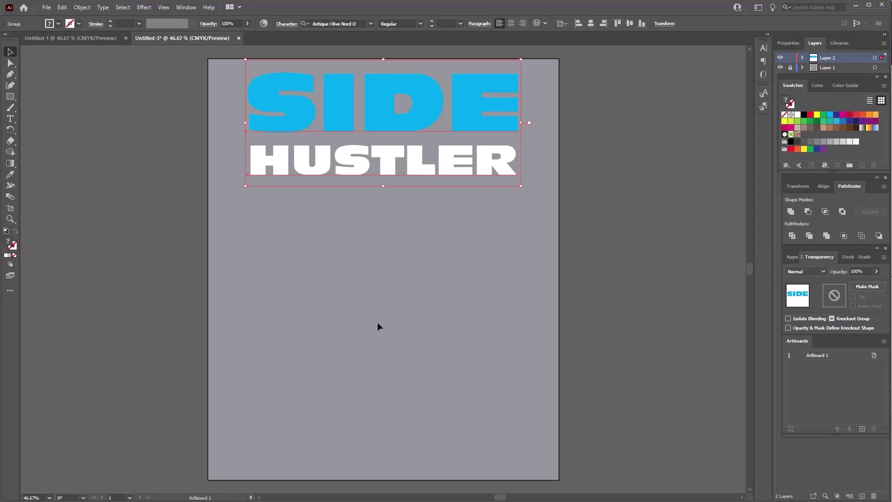
left_click_drag(372, 90, 372, 99)
left_click(592, 24)
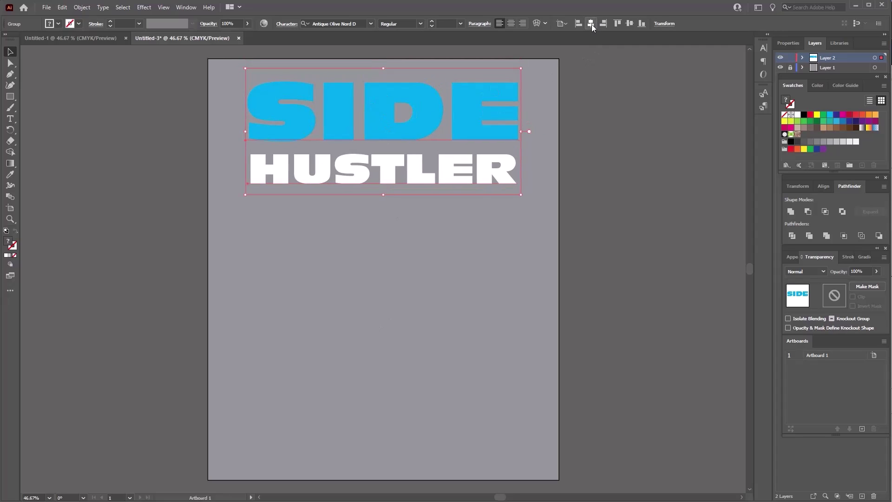
left_click(351, 327)
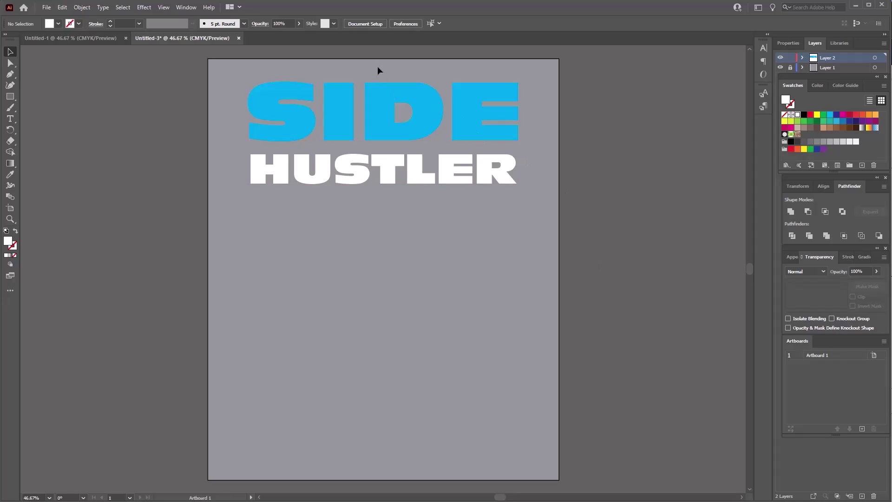
Show the rulers around the artboard
left_click(163, 8)
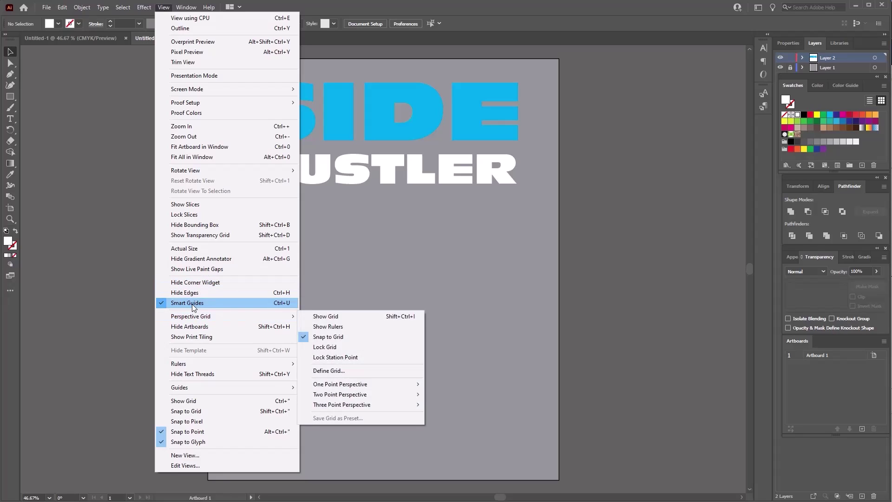
mouse_move(183, 368)
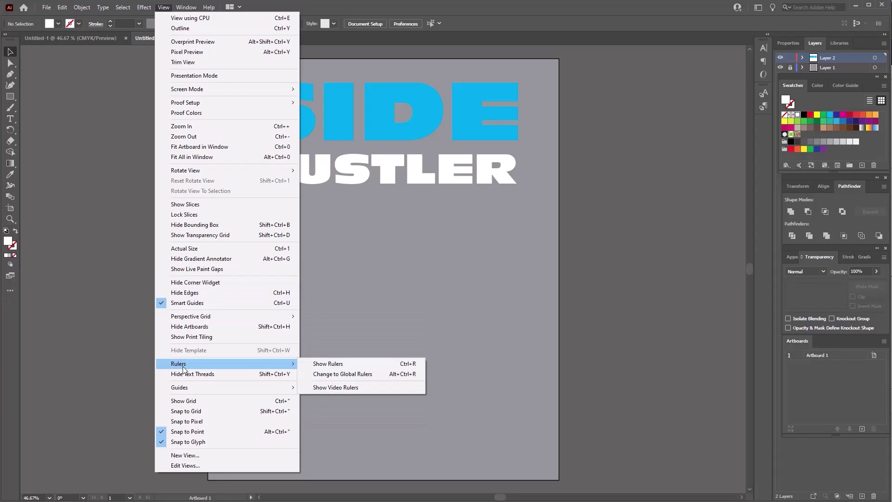
left_click(320, 364)
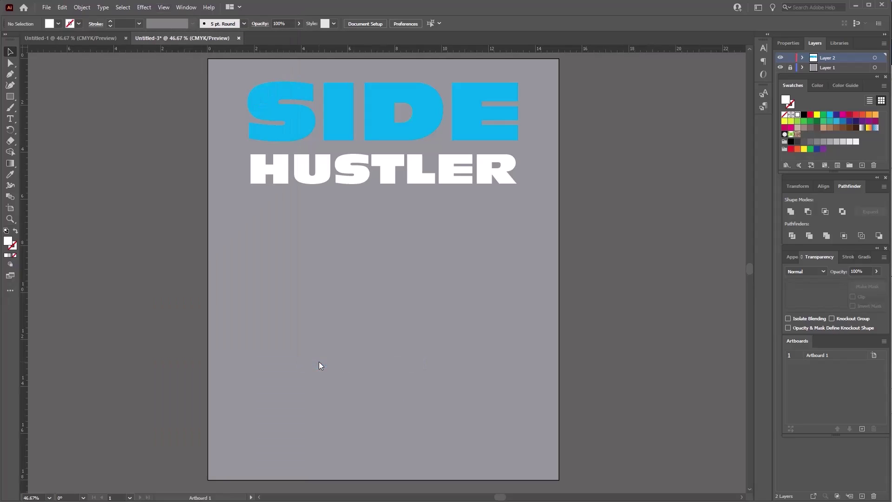
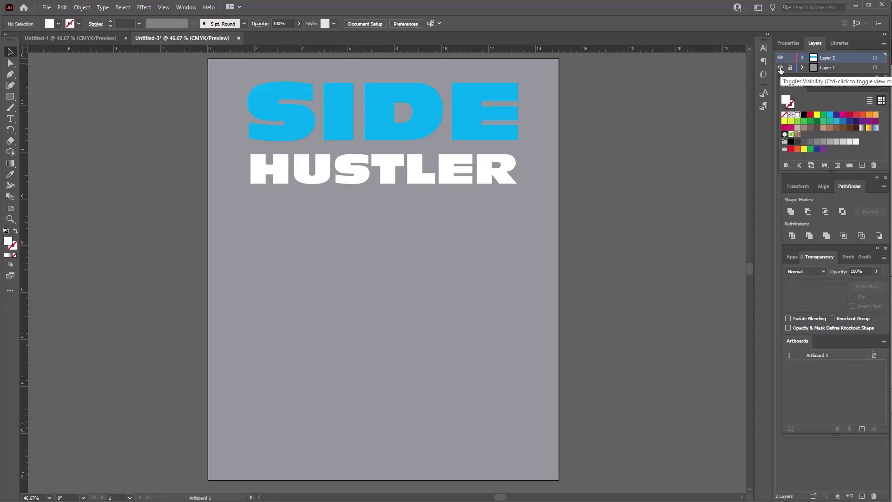
Hide Layer 1 with the gray background, leaving only the text layer visible
left_click(780, 69)
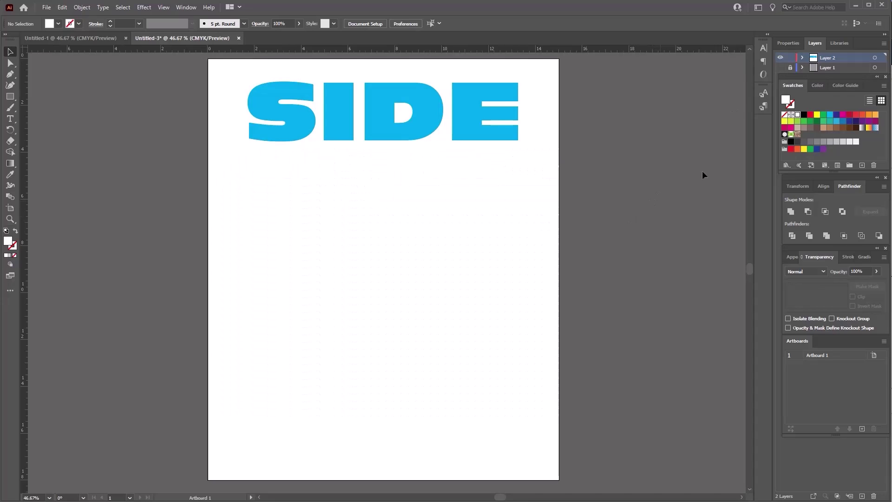
left_click(781, 69)
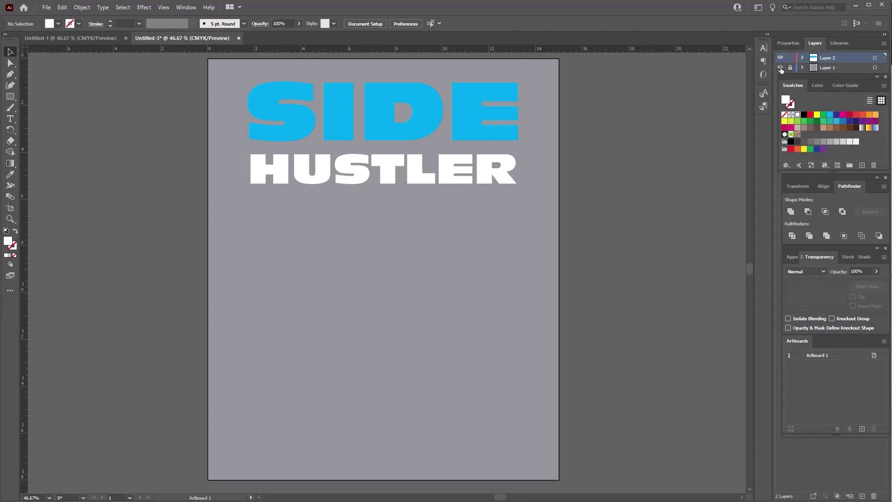
left_click(781, 68)
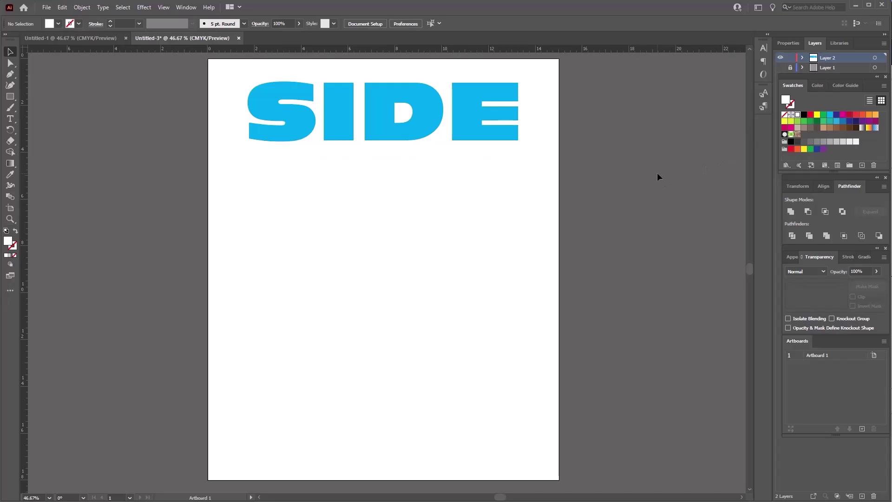
Start exporting the design as a PNG file with Use Artboards enabled for all artboards
left_click(46, 7)
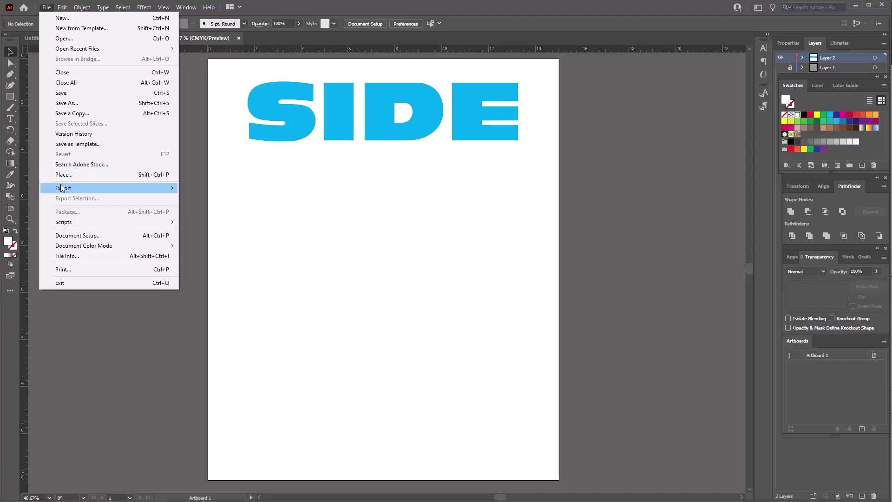
mouse_move(63, 188)
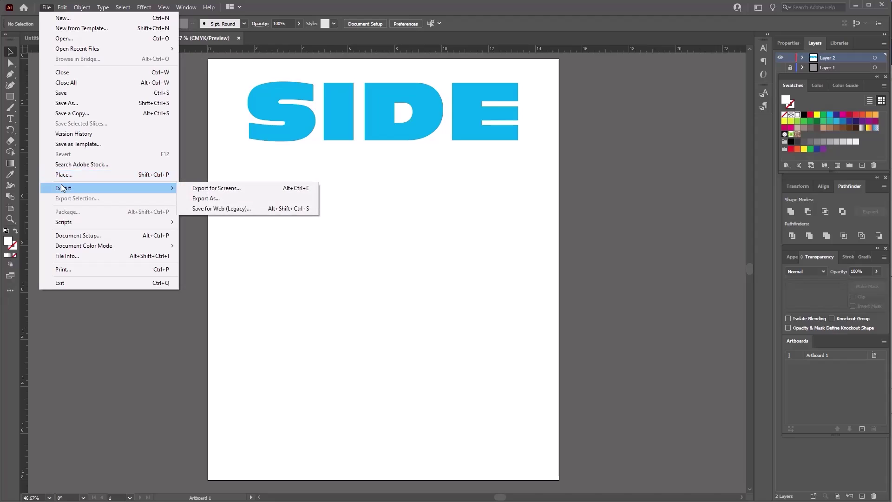
left_click(204, 198)
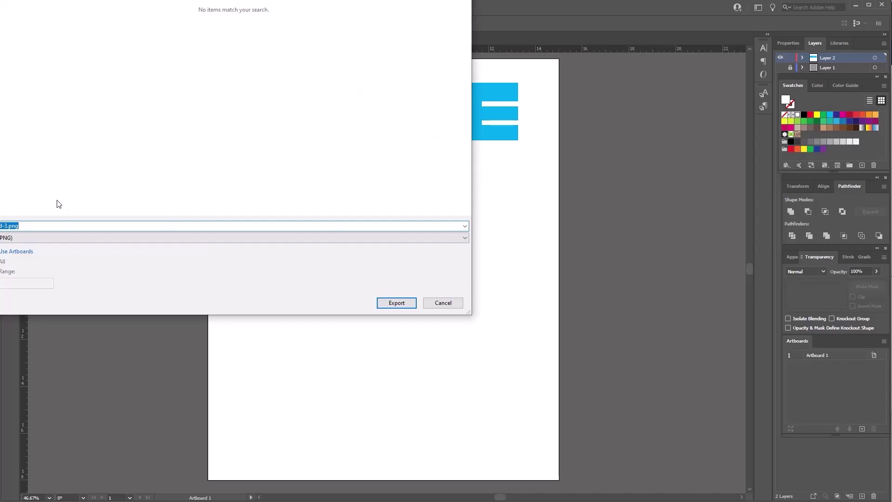
left_click_drag(233, 0, 243, 0)
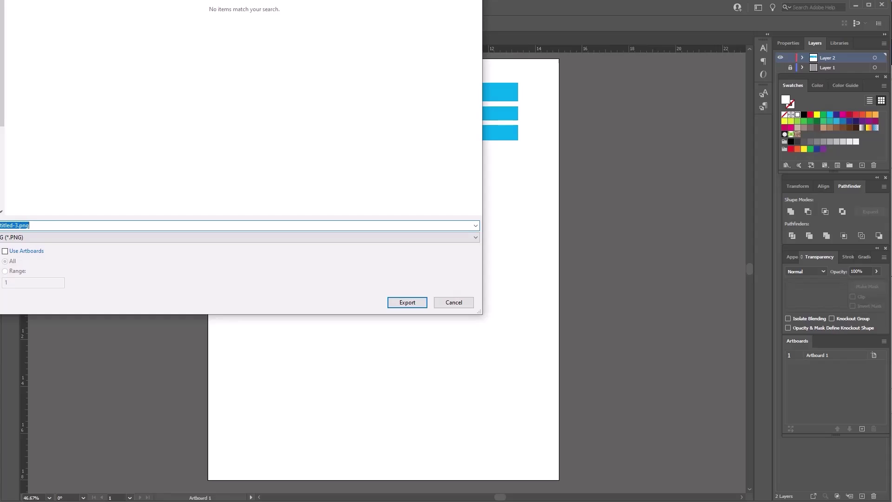
left_click(4, 252)
left_click(5, 252)
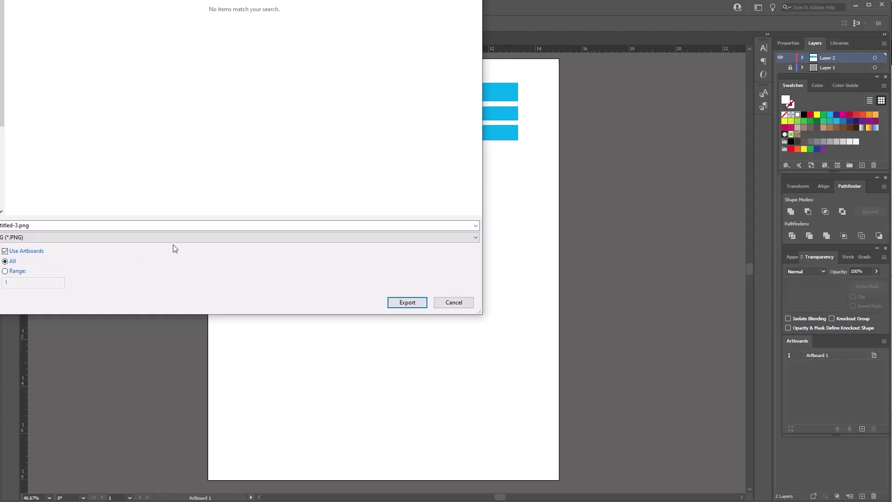
Name the PNG file DemoShirt and continue the export to the PNG options
left_click(45, 226)
key("ctrl+a")
type("M")
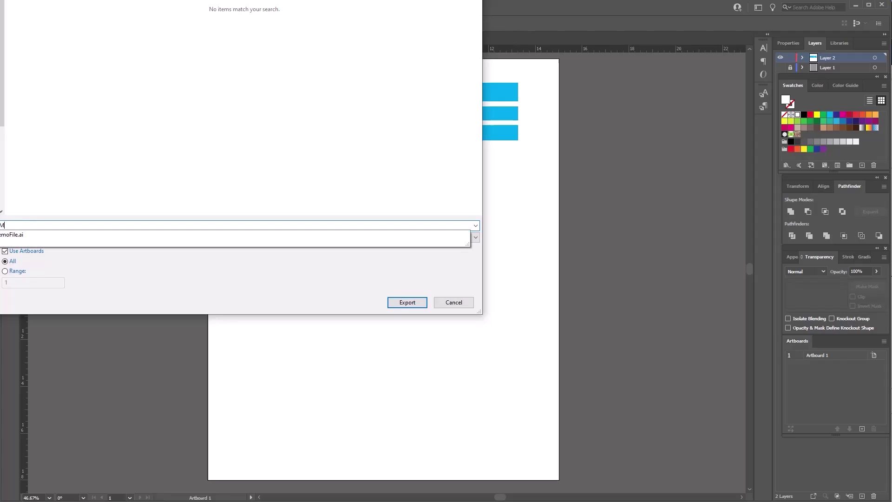
type("em")
type("Shirt")
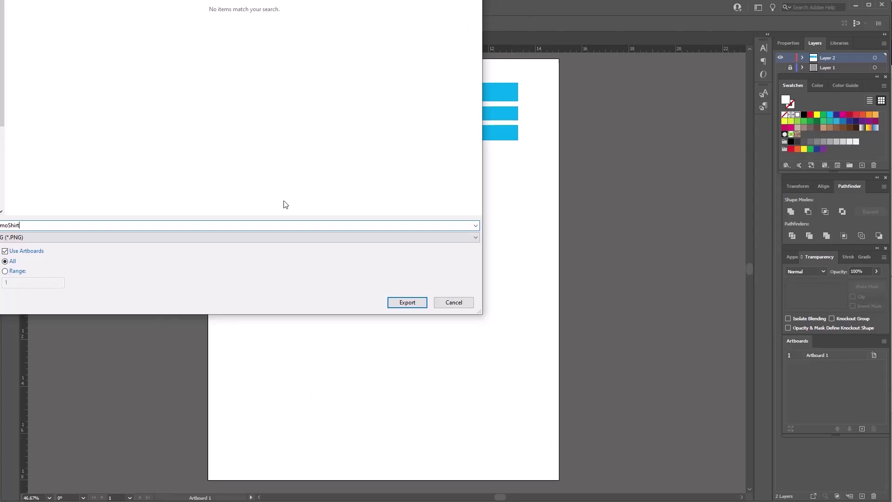
left_click(405, 305)
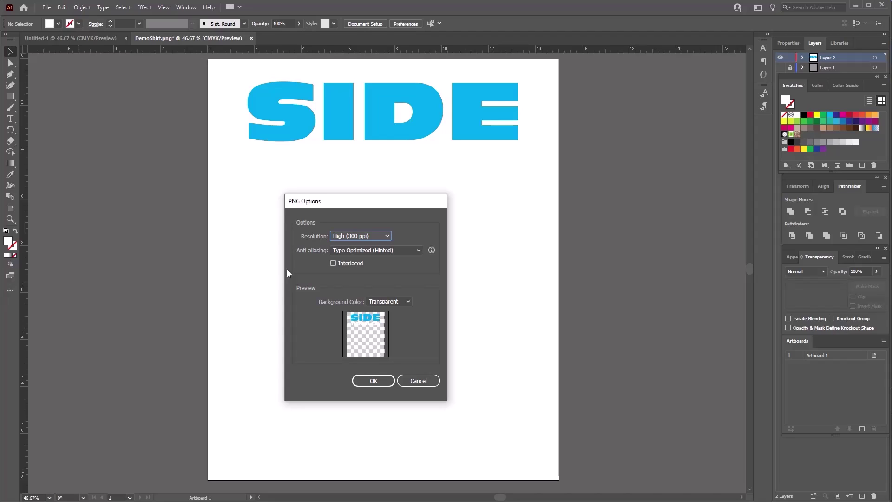
Set the PNG resolution to High (300 ppi) and export the design with a transparent background
left_click(378, 239)
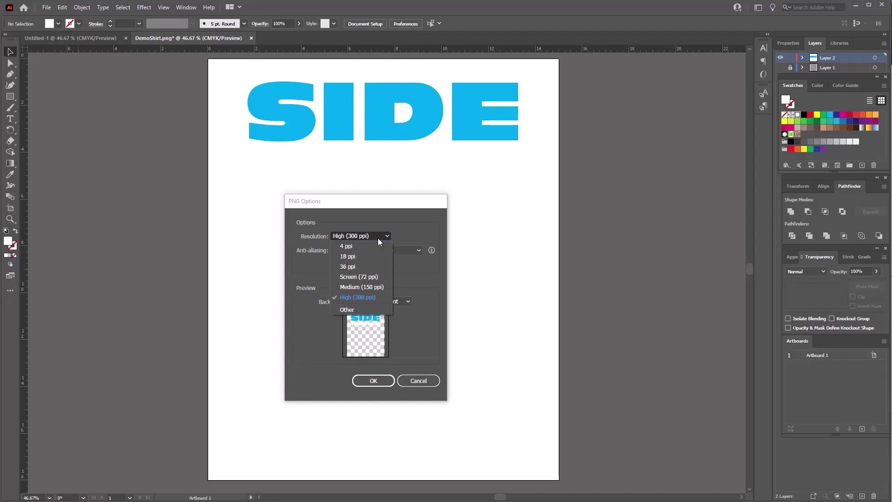
left_click(372, 300)
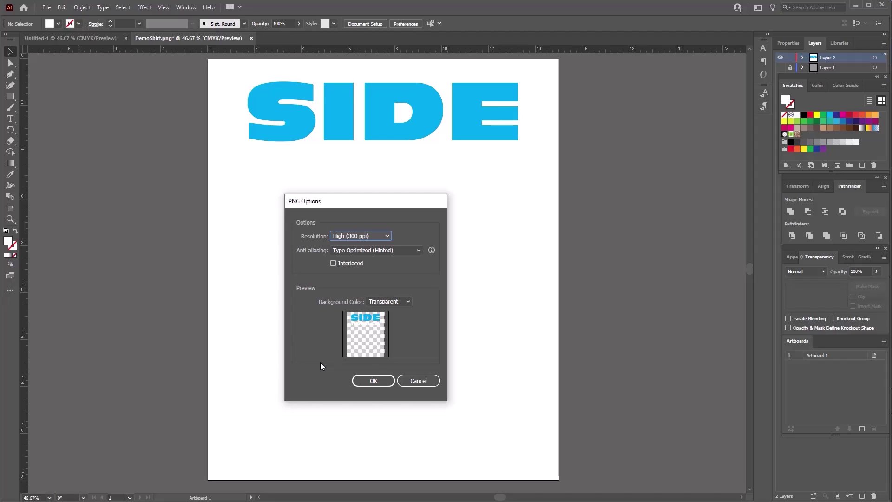
left_click(372, 382)
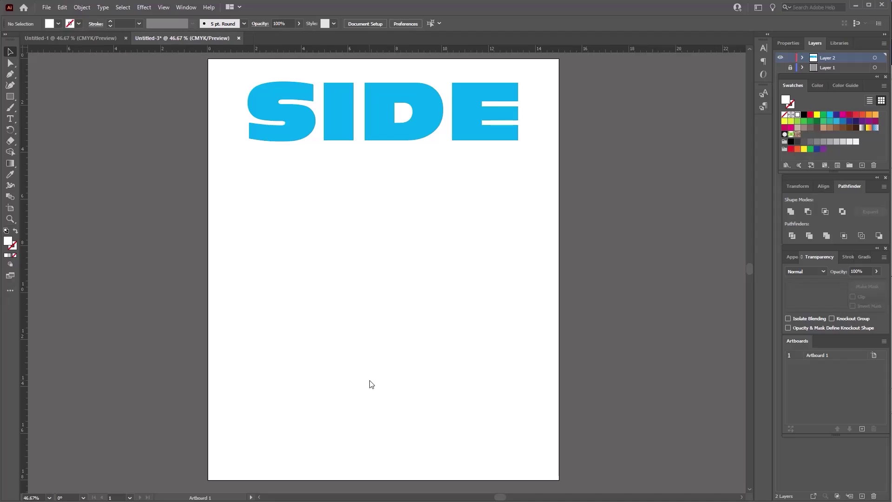
Locate the exported DemoShirt-01.png in File Explorer and switch to the Printful T-shirt generator page in the browser
key("alt+Tab")
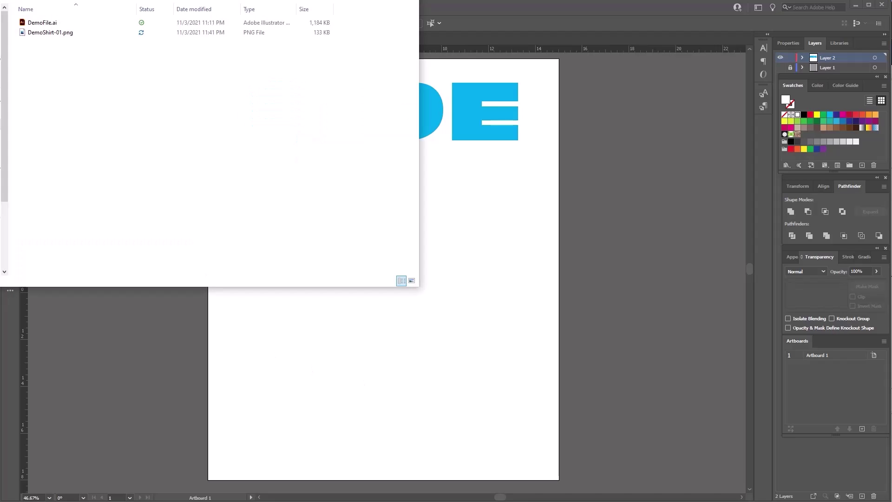
left_click(41, 35)
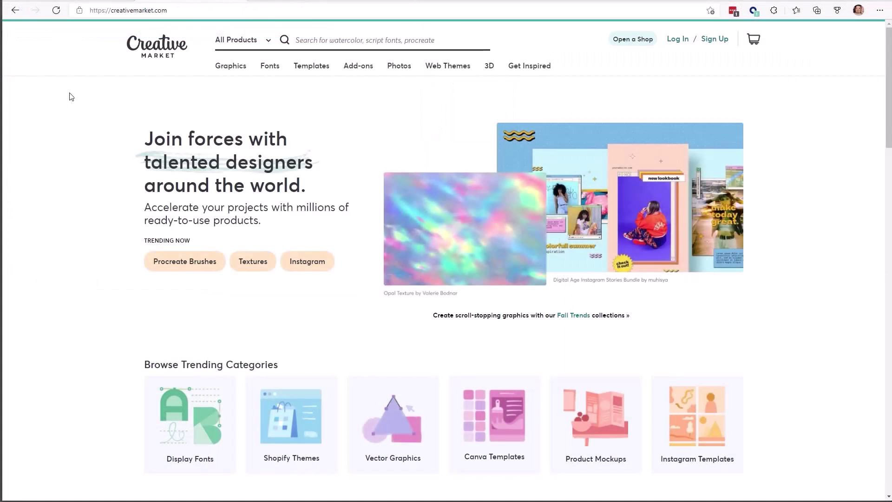
left_click(85, 1)
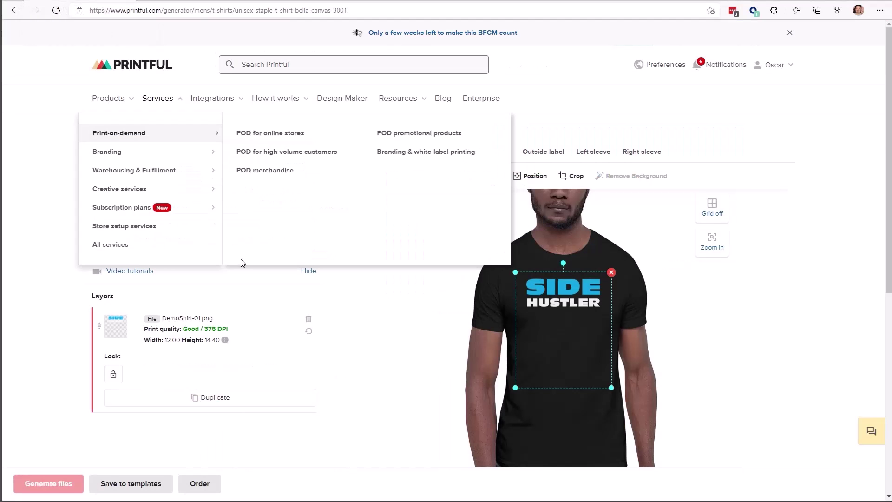